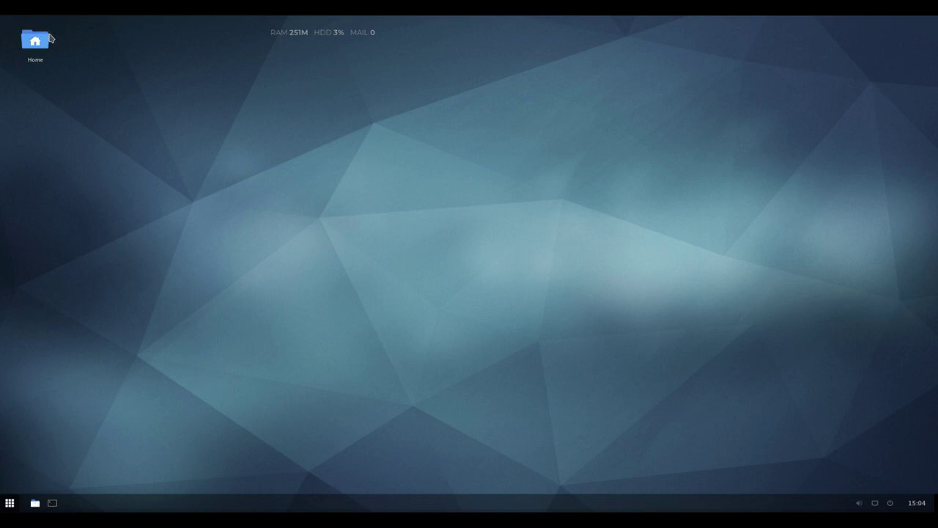
- Browse the home folder, File System, Desktop, Trash and network locations in the file manager, and close it
{"action": "double_click", "coordinate": [44, 38]}
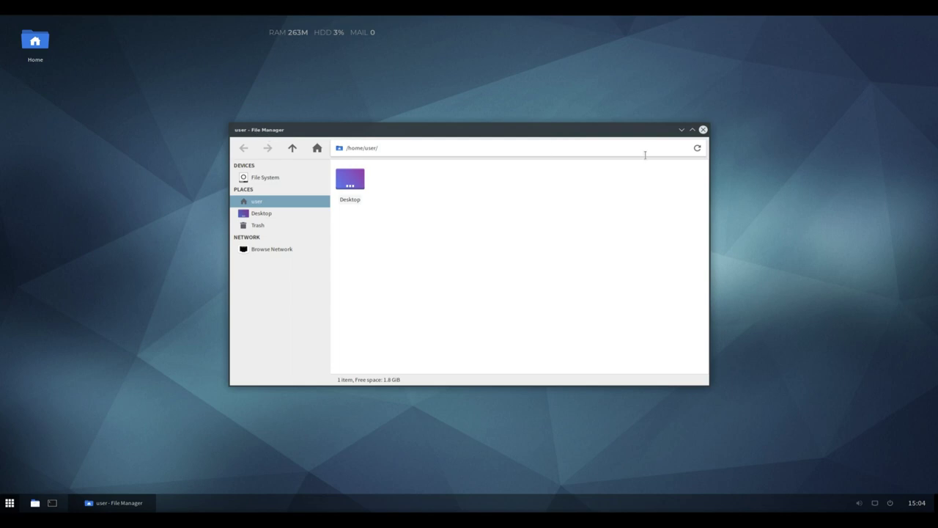
{"action": "left_click", "coordinate": [284, 181]}
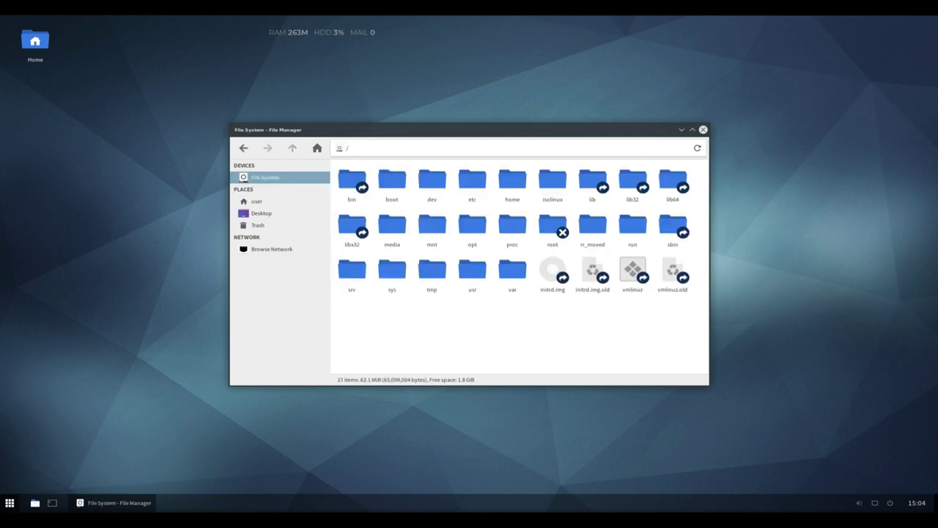
{"action": "left_click", "coordinate": [265, 217]}
{"action": "left_click", "coordinate": [261, 227]}
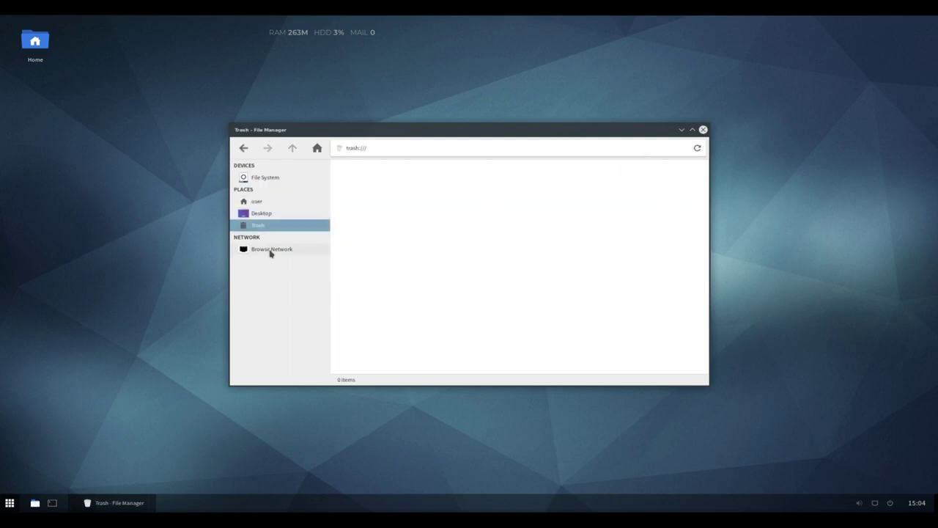
{"action": "left_click", "coordinate": [272, 249]}
{"action": "left_click", "coordinate": [703, 130]}
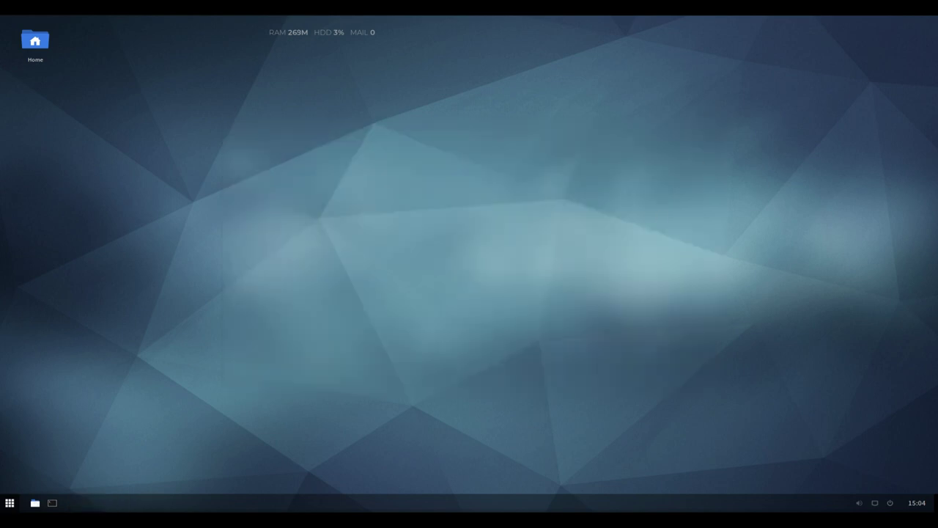
- Look through the Accessories, Graphics, Multimedia and Settings application categories and open the Settings Manager
{"action": "left_click", "coordinate": [11, 502]}
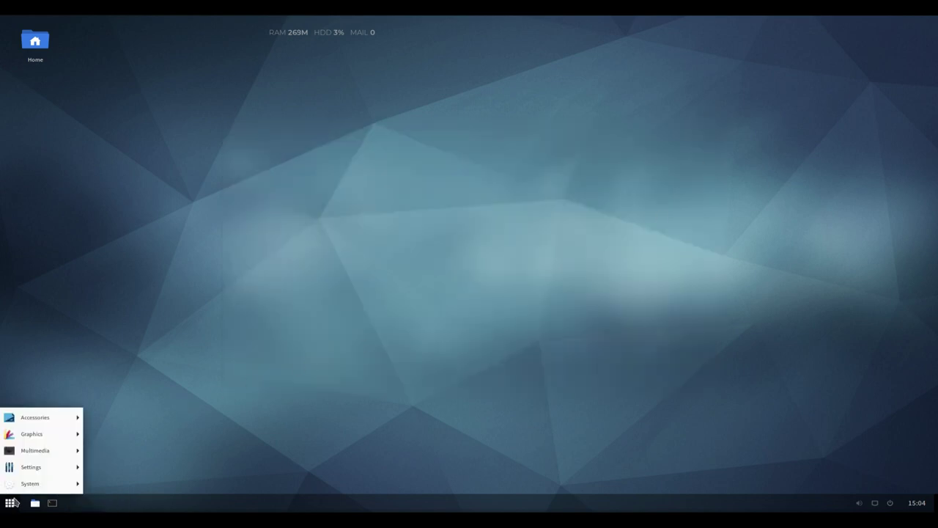
{"action": "mouse_move", "coordinate": [35, 417]}
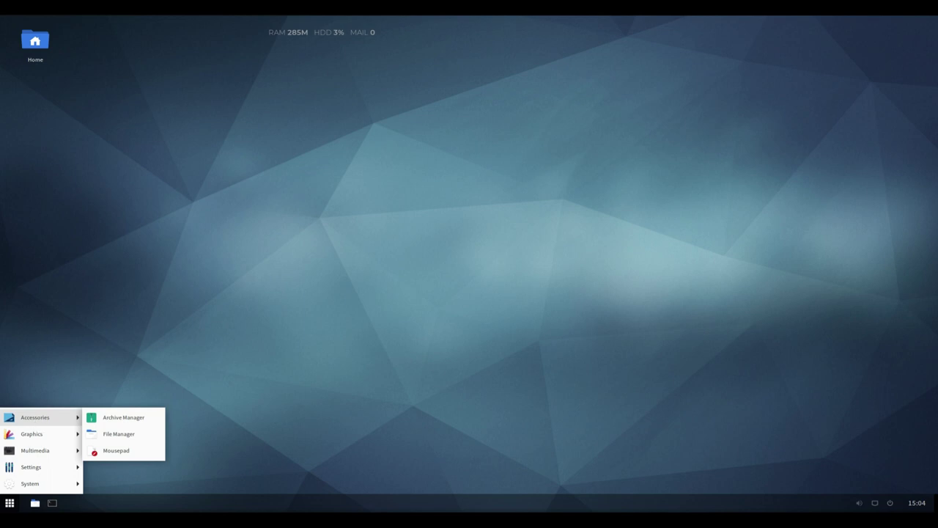
{"action": "mouse_move", "coordinate": [36, 440]}
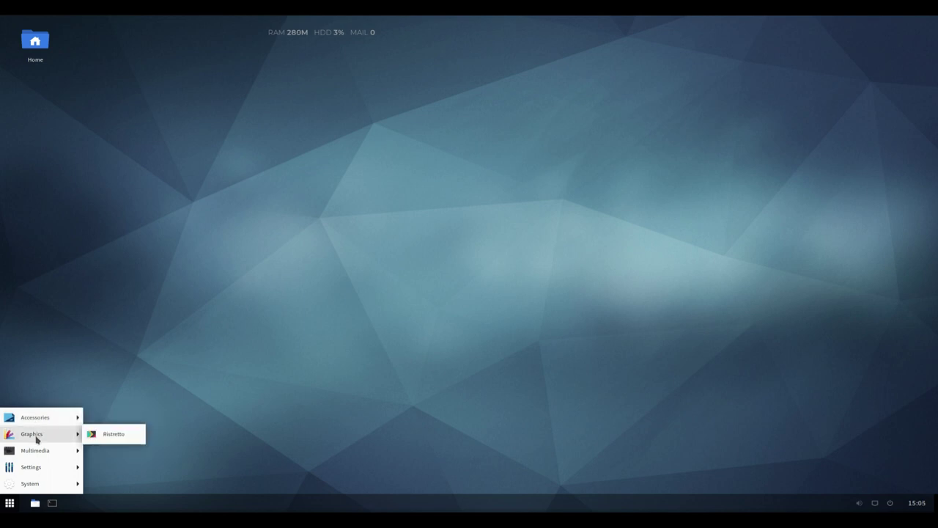
{"action": "mouse_move", "coordinate": [67, 452]}
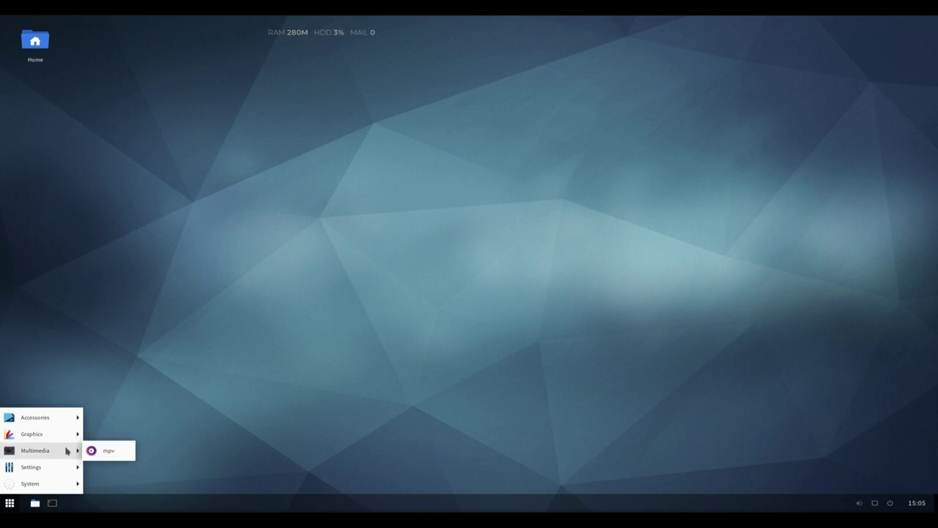
{"action": "mouse_move", "coordinate": [64, 484]}
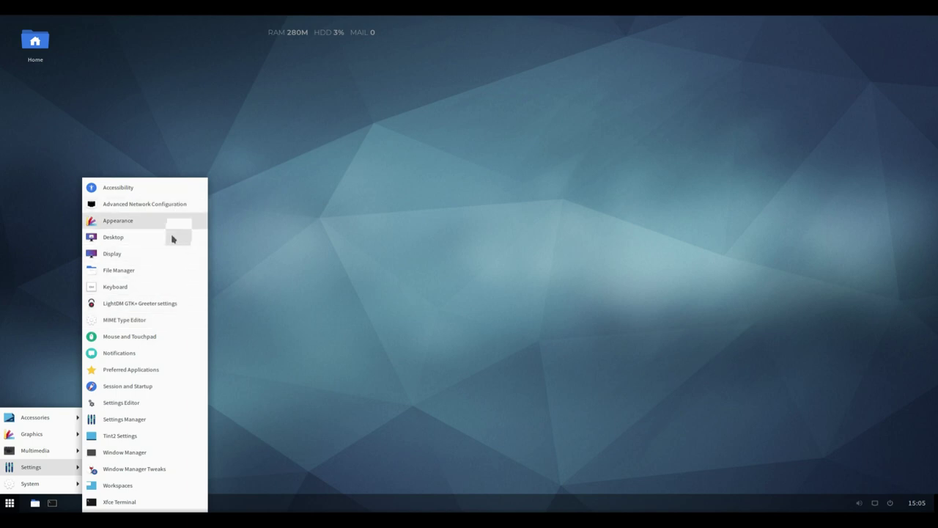
{"action": "left_click", "coordinate": [145, 419]}
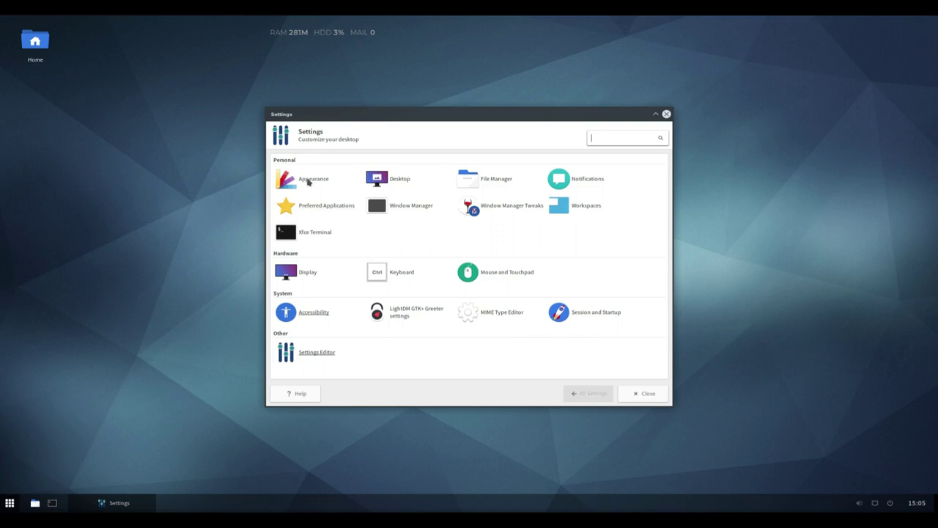
- Review the Appearance options for style, icons, fonts and general settings, and return to the settings overview
{"action": "left_click", "coordinate": [308, 181]}
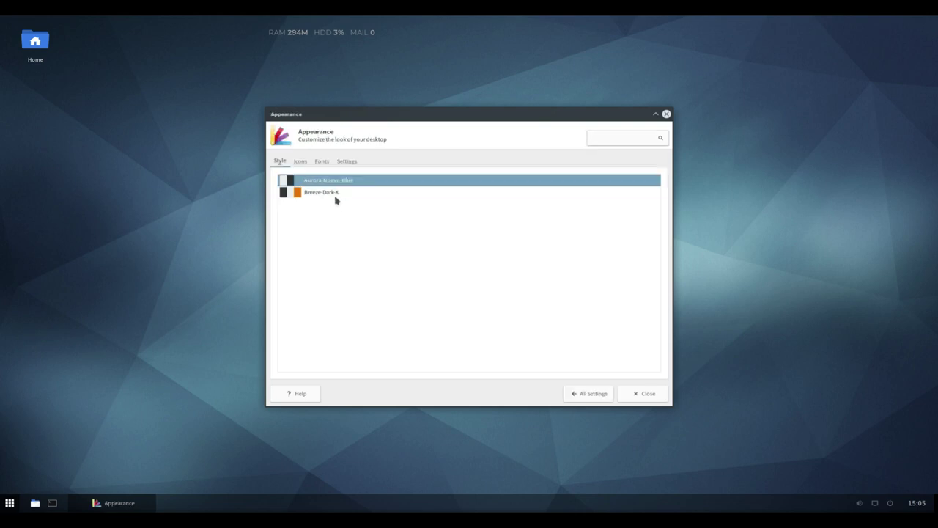
{"action": "left_click", "coordinate": [301, 163]}
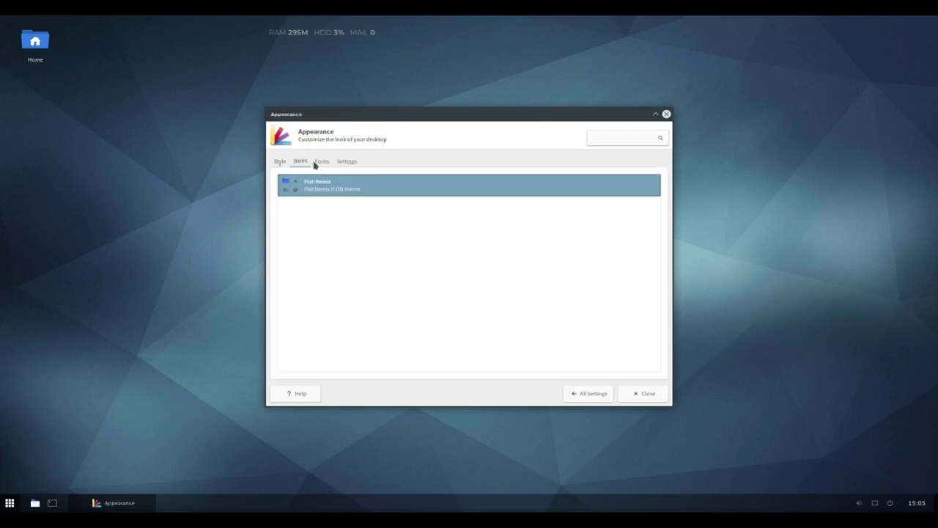
{"action": "left_click", "coordinate": [321, 162]}
{"action": "left_click", "coordinate": [342, 162]}
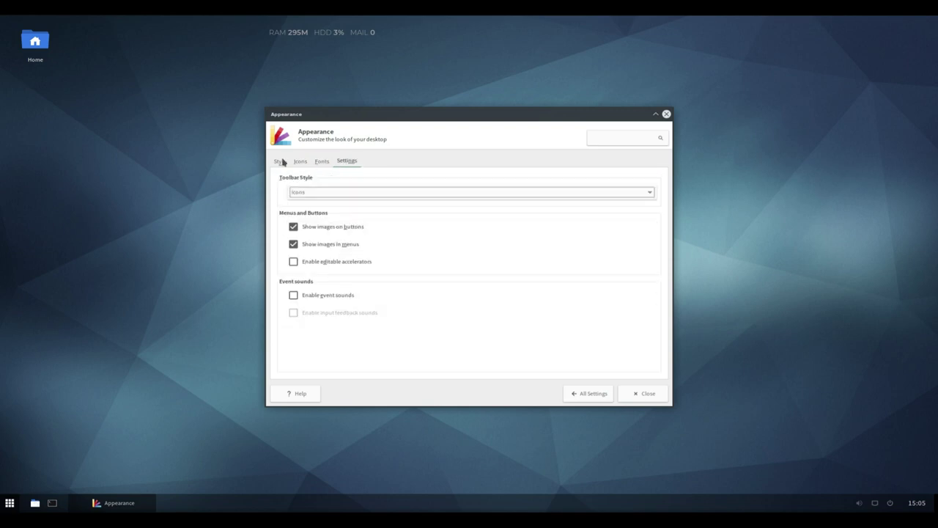
{"action": "left_click", "coordinate": [280, 161]}
{"action": "left_click", "coordinate": [575, 393]}
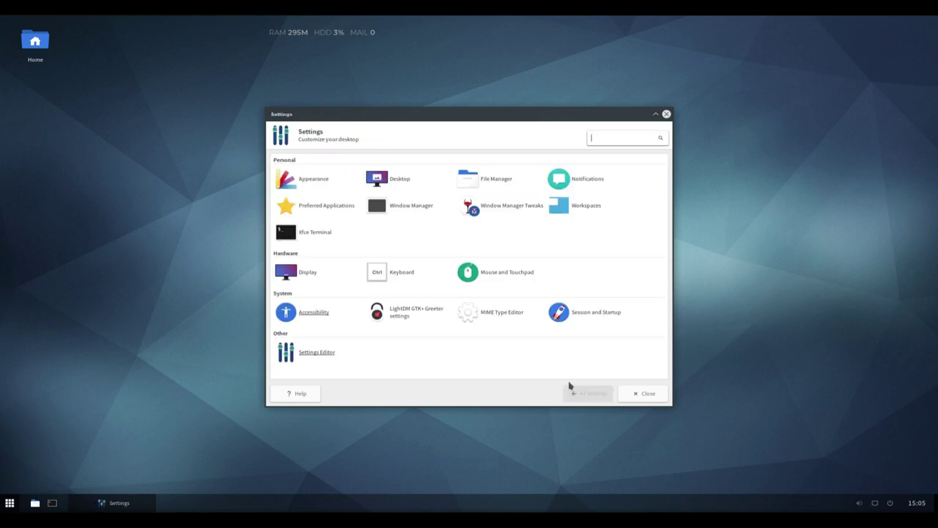
- Review the Desktop options for background, menus and icons, and return to the settings overview
{"action": "left_click", "coordinate": [400, 182]}
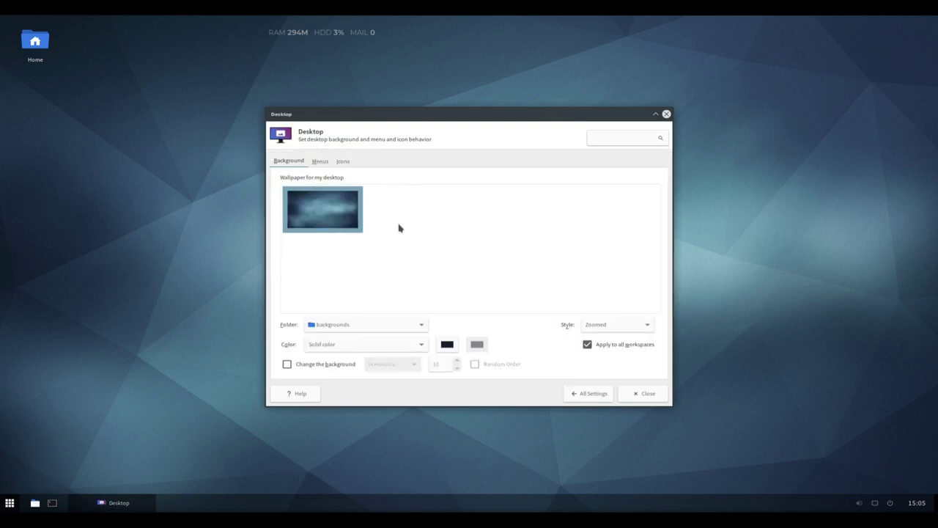
{"action": "left_click", "coordinate": [321, 160]}
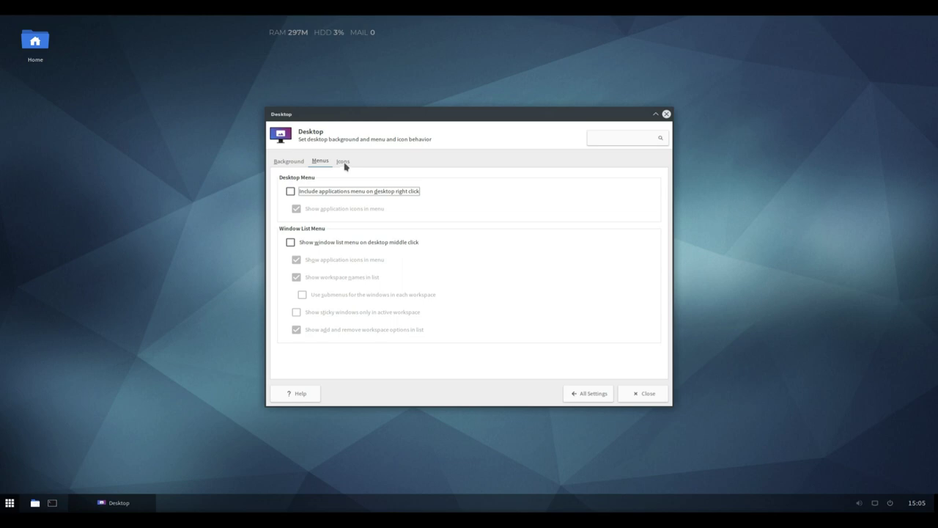
{"action": "left_click", "coordinate": [343, 162]}
{"action": "left_click", "coordinate": [292, 162]}
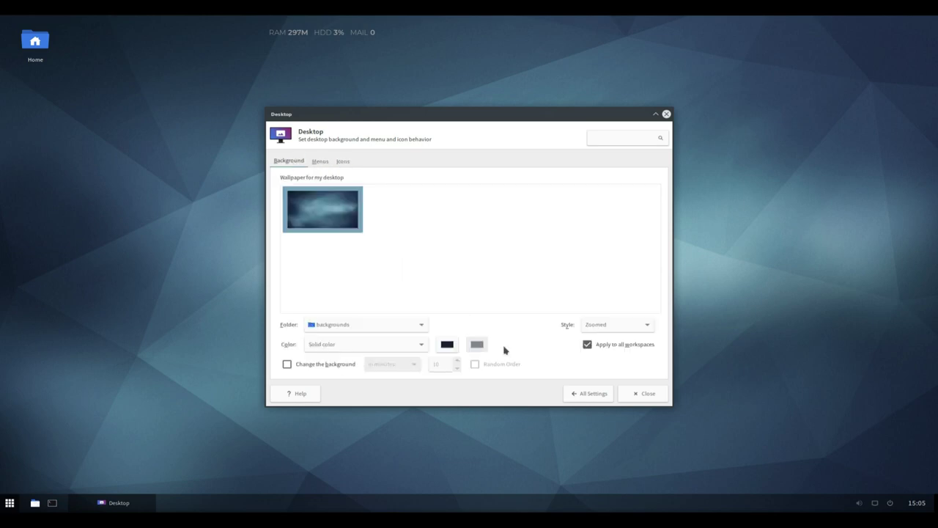
{"action": "left_click", "coordinate": [590, 393]}
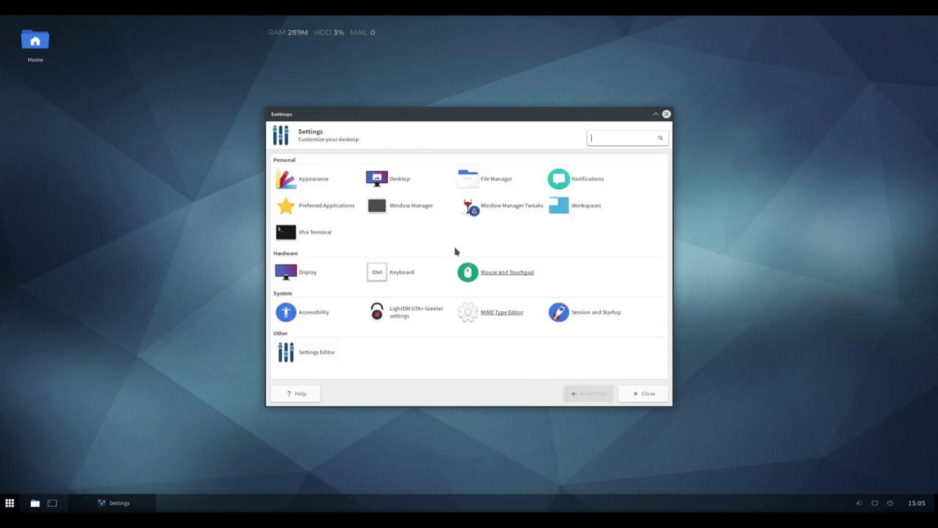
- Review the general, per-application and log options for Notifications, and return to the settings overview
{"action": "left_click", "coordinate": [576, 184]}
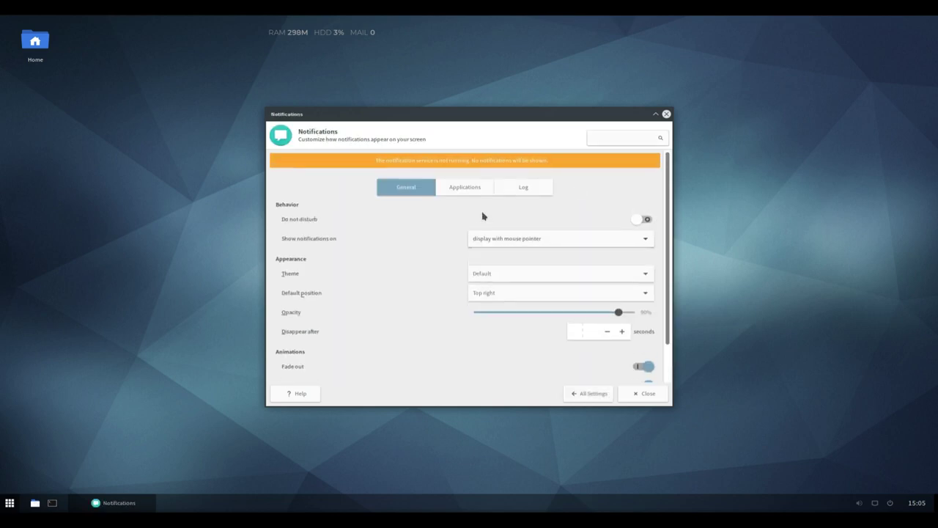
{"action": "left_click", "coordinate": [469, 189]}
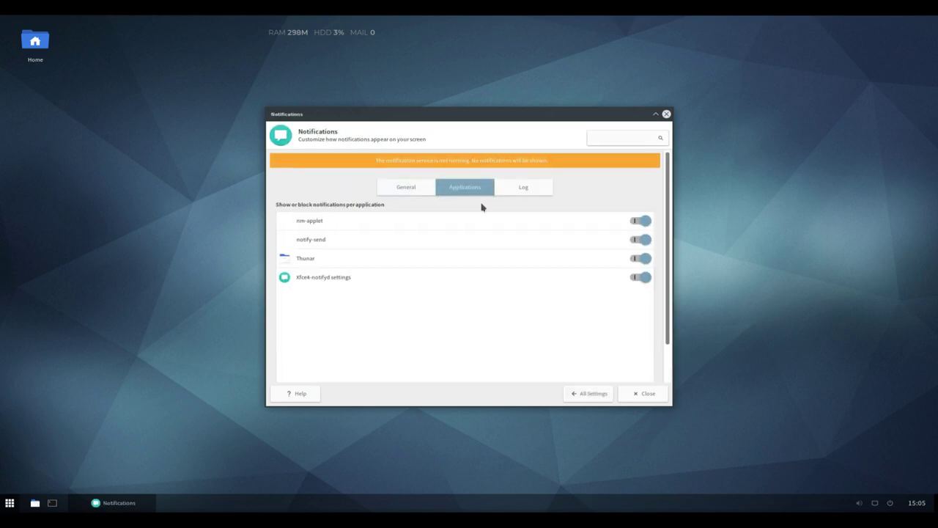
{"action": "left_click", "coordinate": [522, 187]}
{"action": "left_click", "coordinate": [583, 393]}
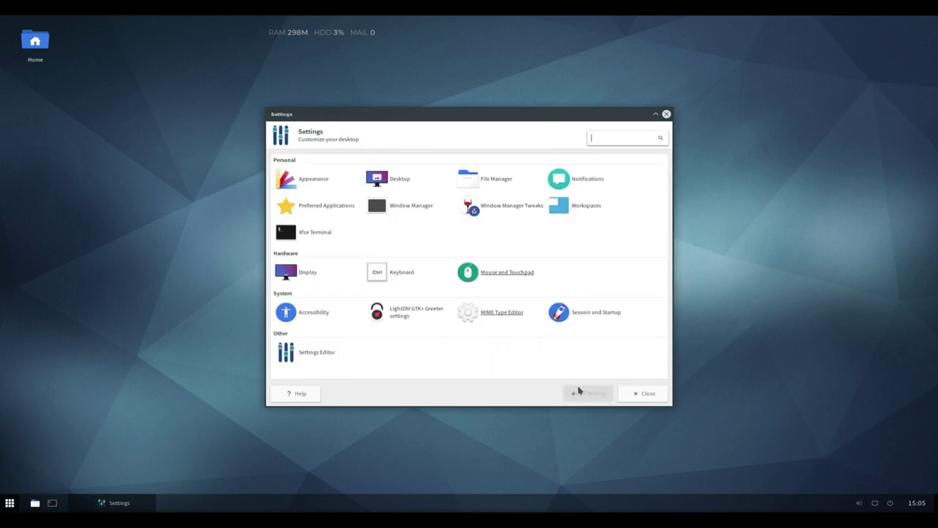
- Check the Preferred Applications for internet and utilities, and return to the settings overview
{"action": "left_click", "coordinate": [321, 212]}
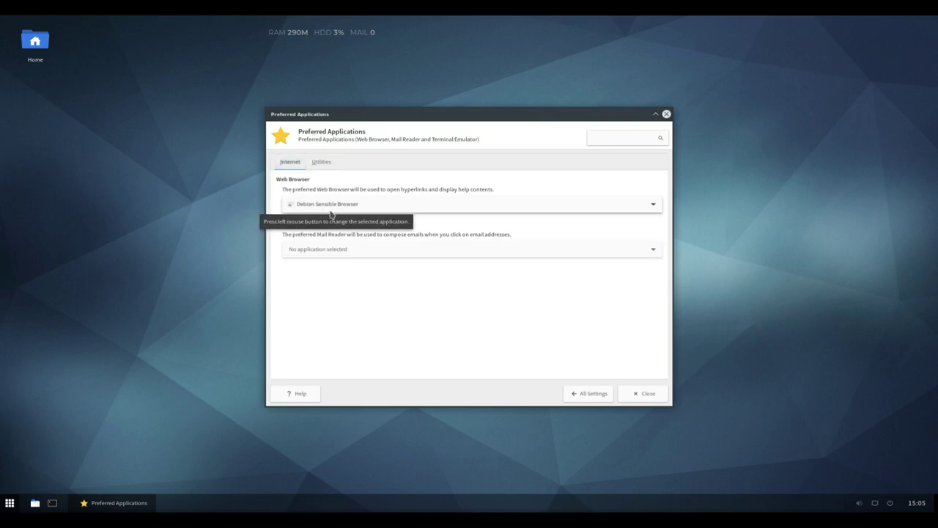
{"action": "left_click", "coordinate": [326, 165]}
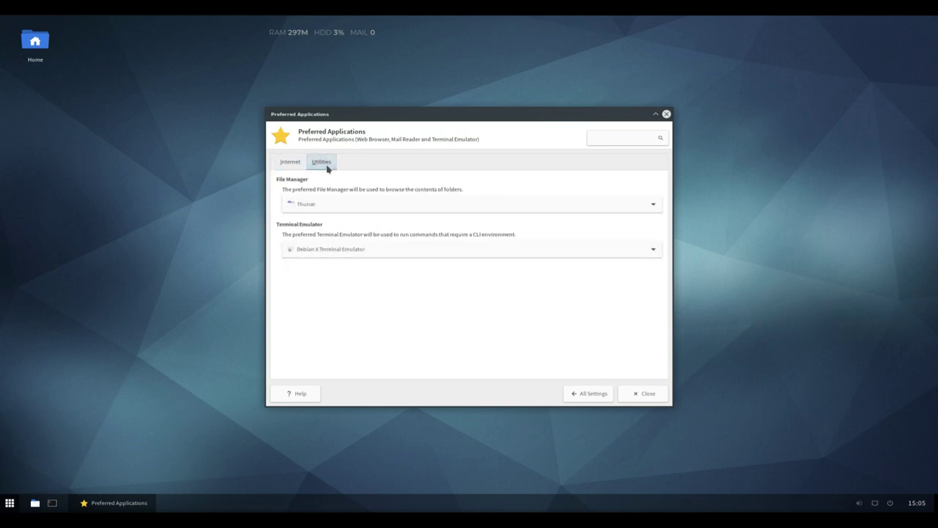
{"action": "left_click", "coordinate": [590, 390]}
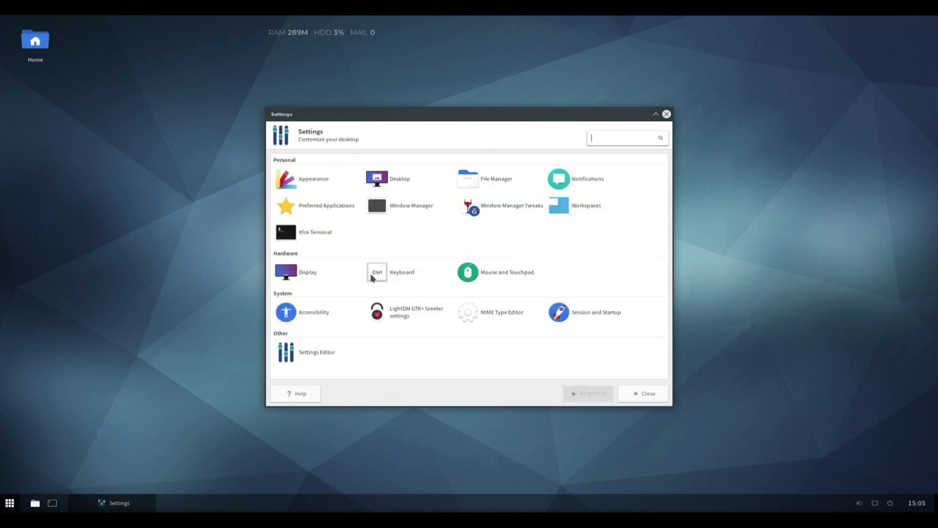
- Try out several Window Manager themes, including Breeze-Dark-X, Default-hdpi and Default-xhdpi, and apply Aurora-Nuevo-Blue
{"action": "left_click", "coordinate": [420, 212]}
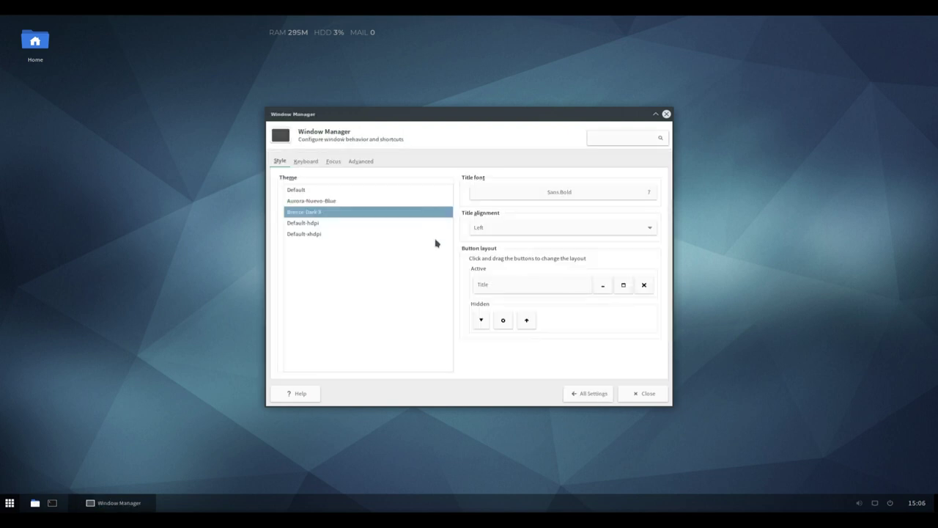
{"action": "left_click", "coordinate": [307, 161]}
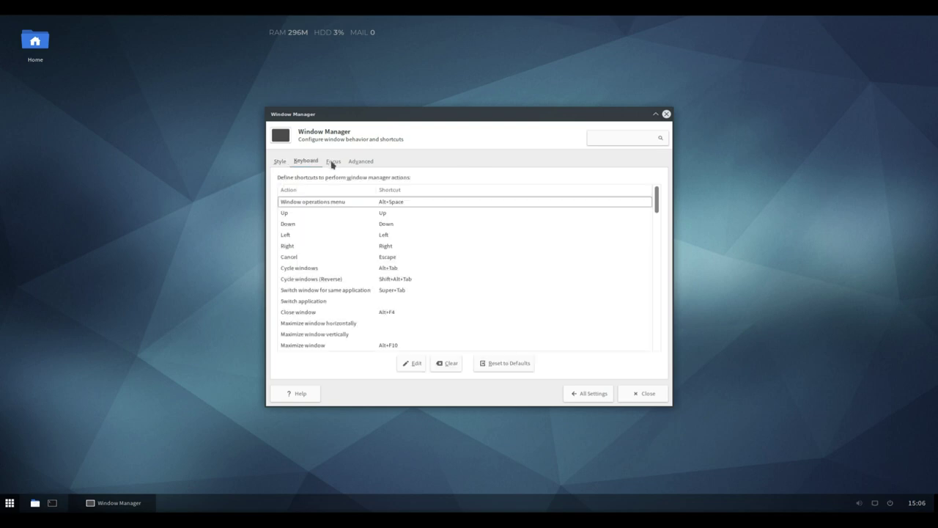
{"action": "left_click", "coordinate": [281, 162]}
{"action": "left_click", "coordinate": [323, 203]}
{"action": "left_click", "coordinate": [318, 212]}
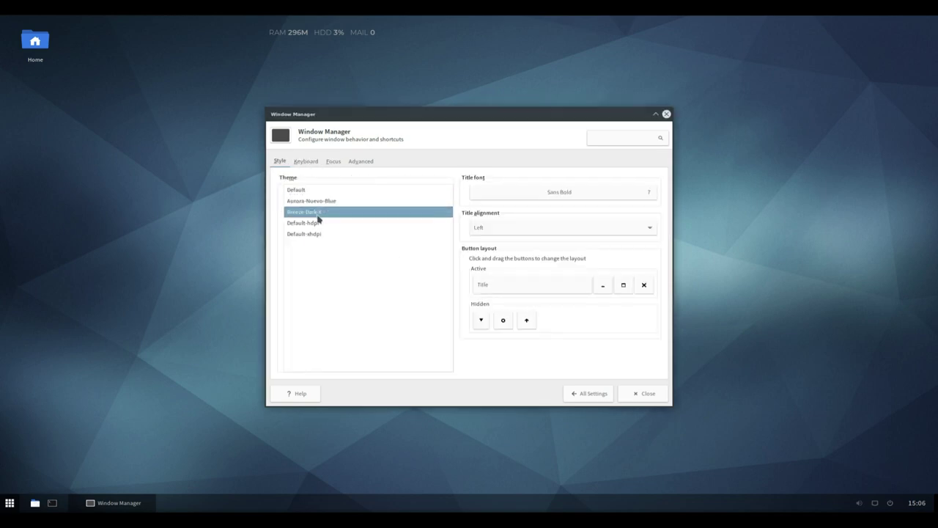
{"action": "left_click", "coordinate": [311, 223]}
{"action": "left_click", "coordinate": [308, 234]}
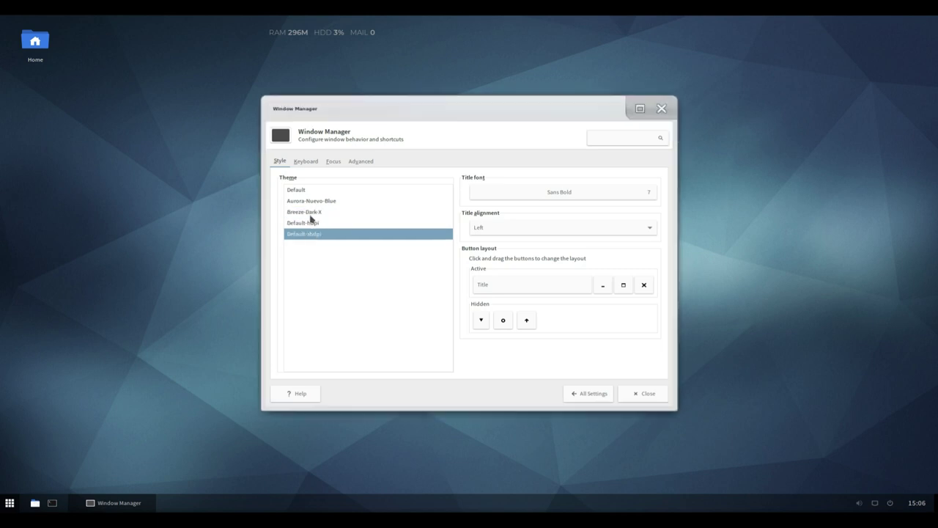
{"action": "left_click", "coordinate": [309, 203]}
- Examine the Window Manager's keyboard shortcuts, focus and advanced options, and return to the settings overview
{"action": "left_click", "coordinate": [303, 162]}
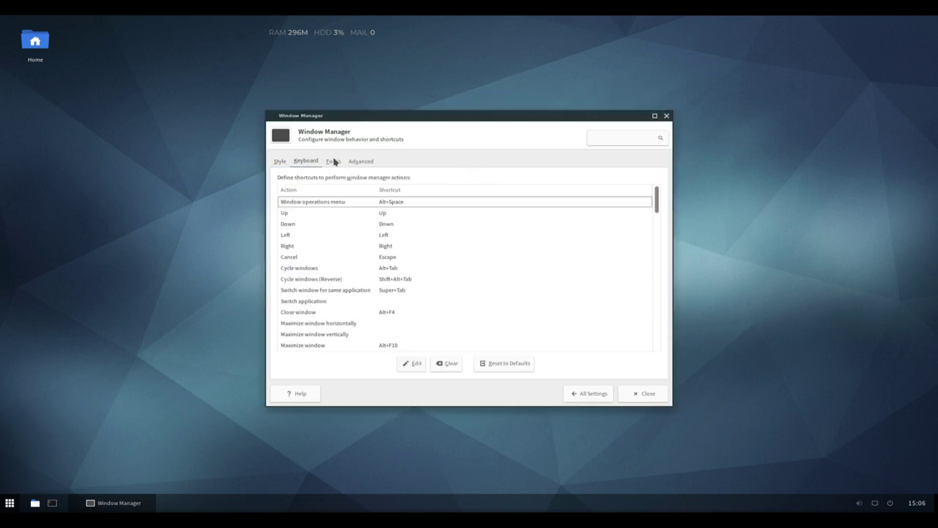
{"action": "scroll", "coordinate": [563, 289], "scroll_direction": "down", "scroll_amount": 5}
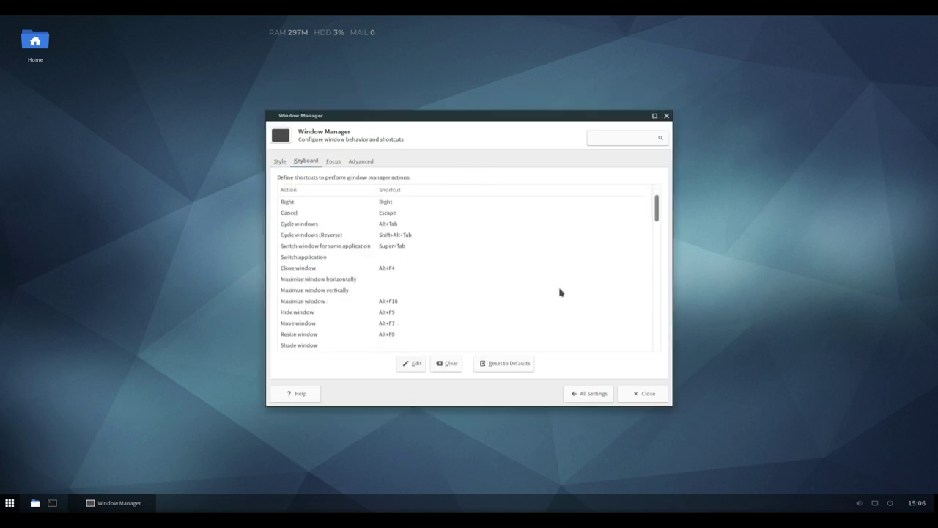
{"action": "scroll", "coordinate": [562, 290], "scroll_direction": "down", "scroll_amount": 8}
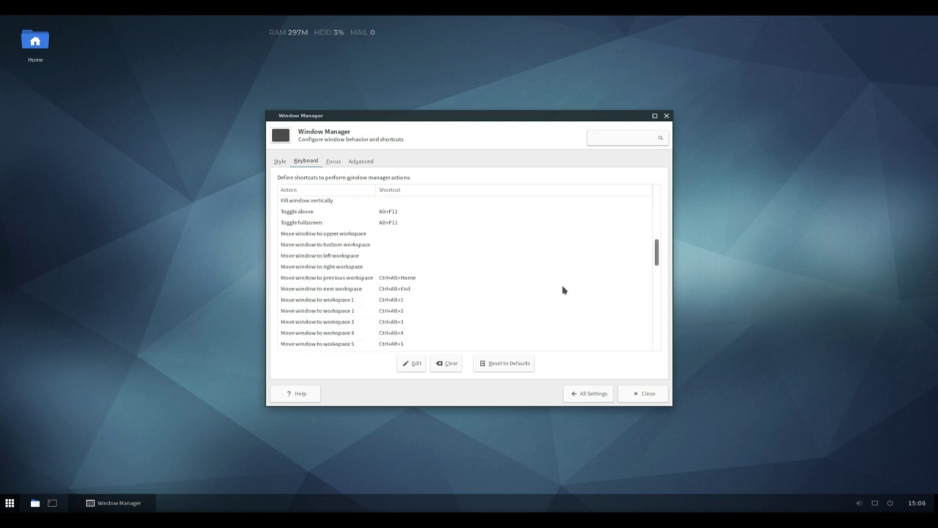
{"action": "scroll", "coordinate": [562, 289], "scroll_direction": "down", "scroll_amount": 6}
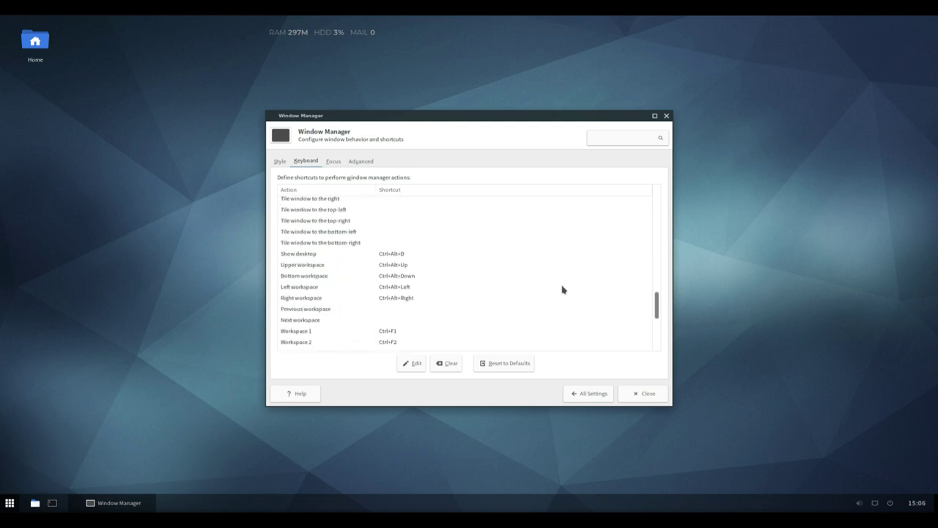
{"action": "left_click", "coordinate": [334, 162]}
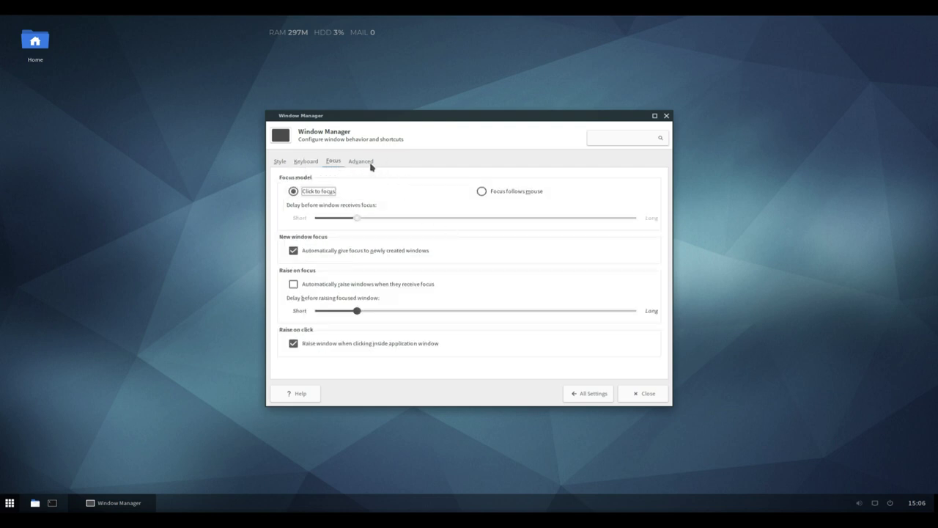
{"action": "left_click", "coordinate": [362, 162]}
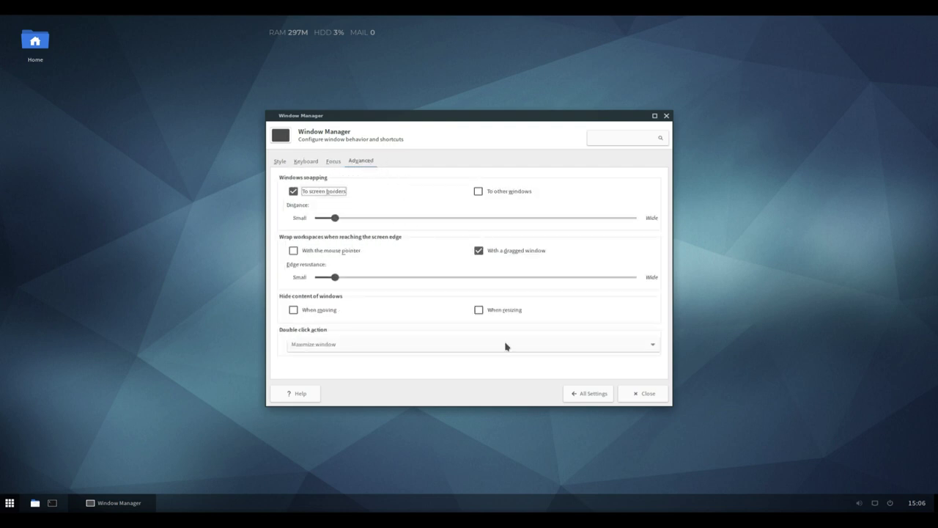
{"action": "left_click", "coordinate": [594, 393]}
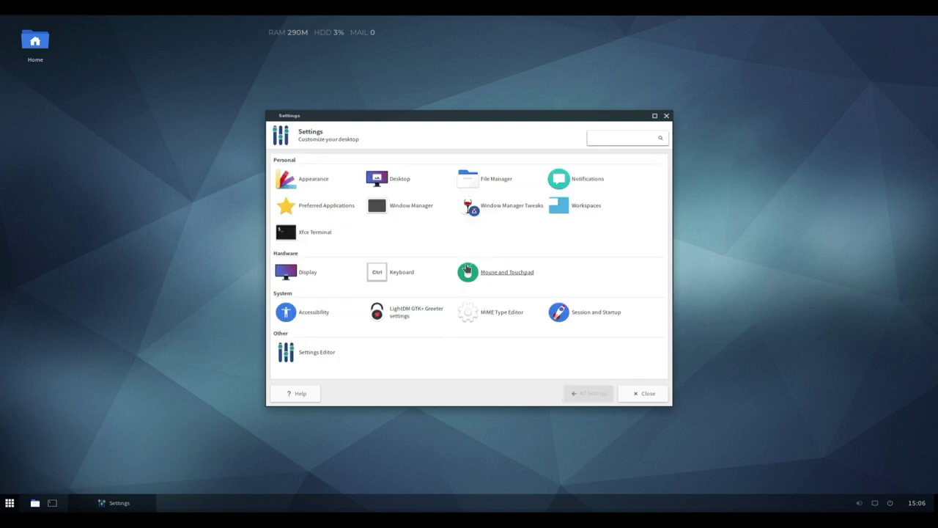
- Review the focus, accessibility, workspaces, placement and compositor options in Window Manager Tweaks, and return to the settings overview
{"action": "left_click", "coordinate": [504, 211]}
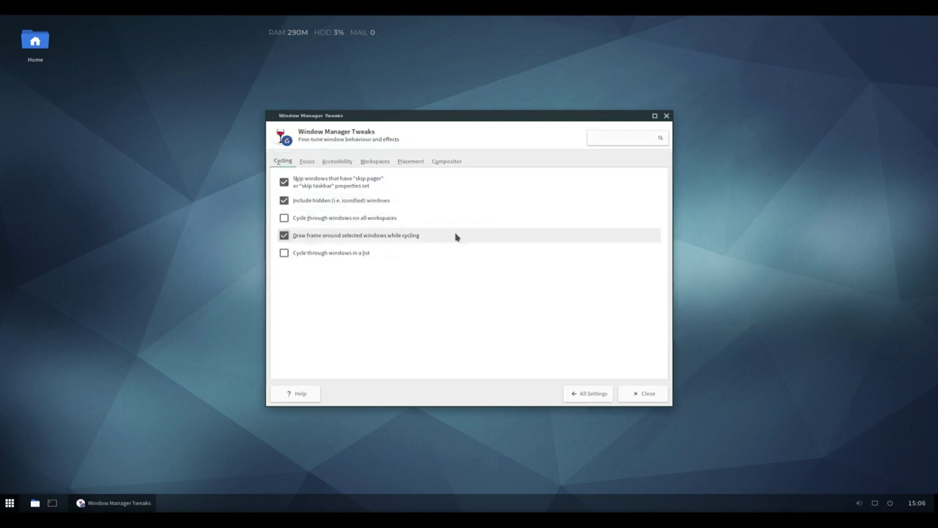
{"action": "left_click", "coordinate": [308, 162]}
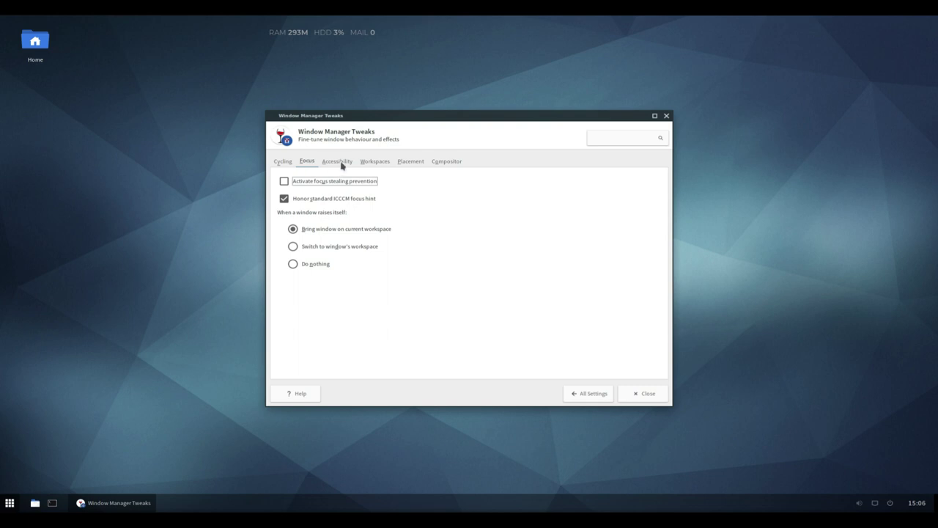
{"action": "left_click", "coordinate": [339, 162]}
{"action": "left_click", "coordinate": [373, 162]}
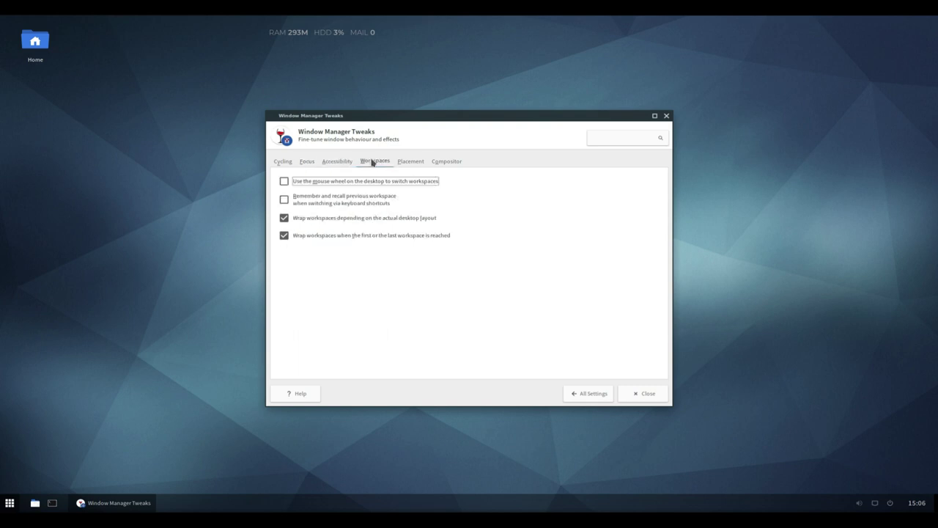
{"action": "left_click", "coordinate": [408, 162]}
{"action": "left_click", "coordinate": [450, 163]}
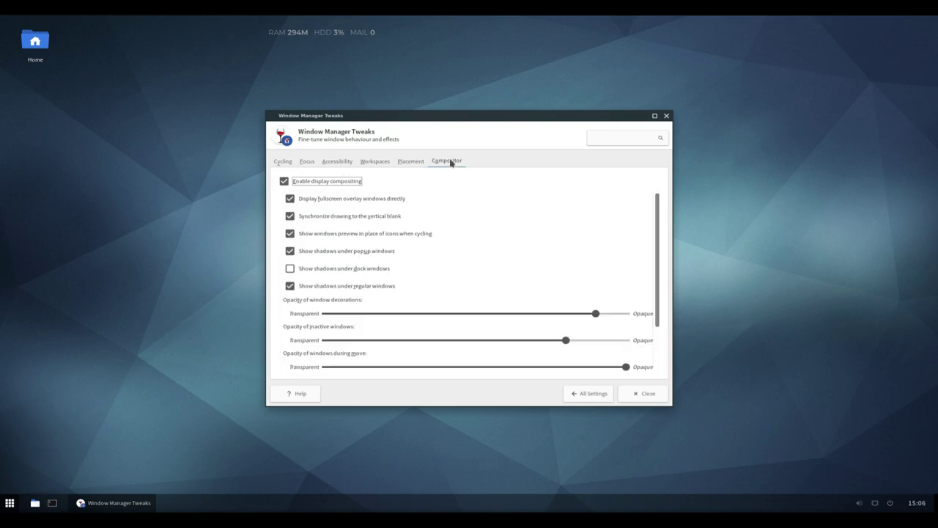
{"action": "left_click", "coordinate": [576, 393]}
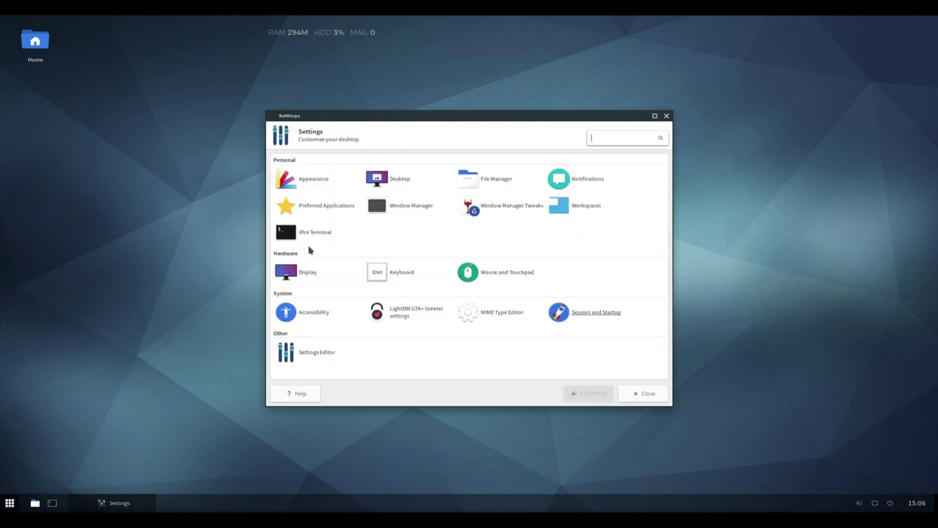
- Check the Display settings and the Mouse and Touchpad device settings, and return to the settings overview
{"action": "left_click", "coordinate": [307, 272]}
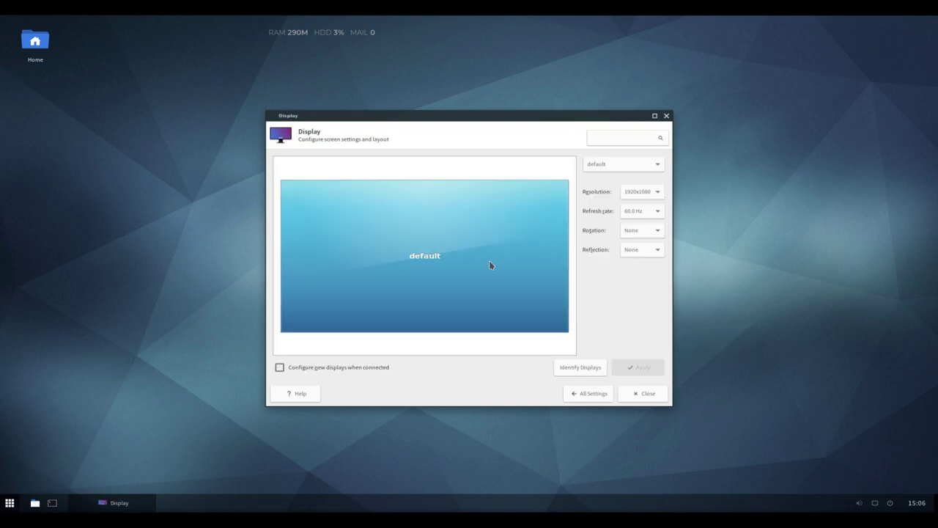
{"action": "left_click", "coordinate": [594, 400]}
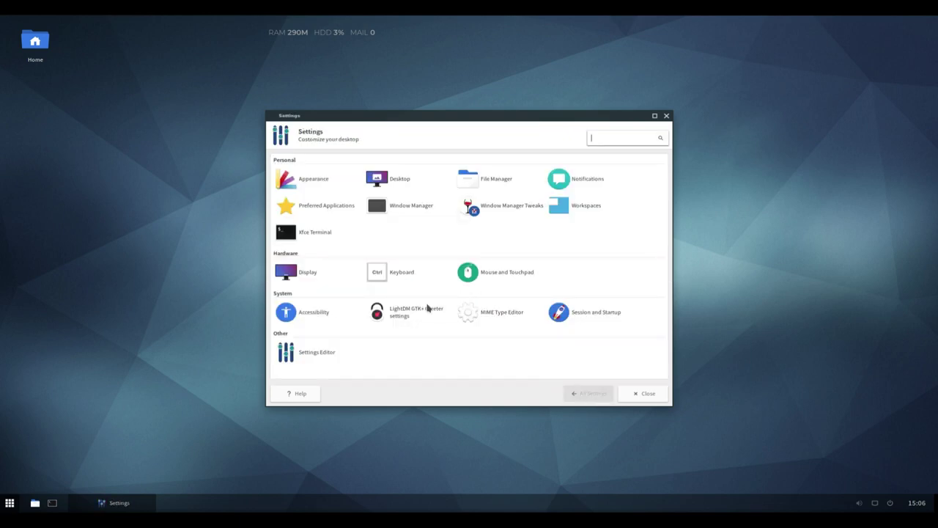
{"action": "left_click", "coordinate": [509, 274]}
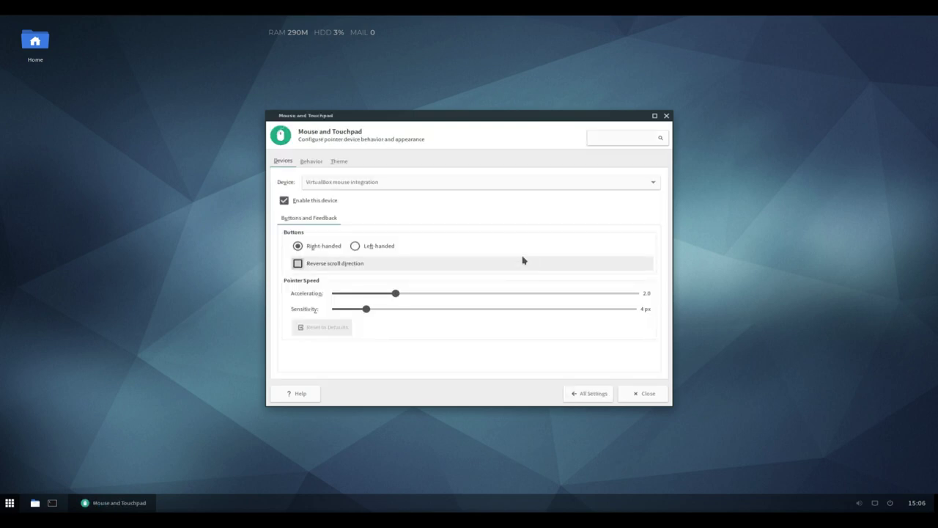
{"action": "left_click", "coordinate": [591, 392]}
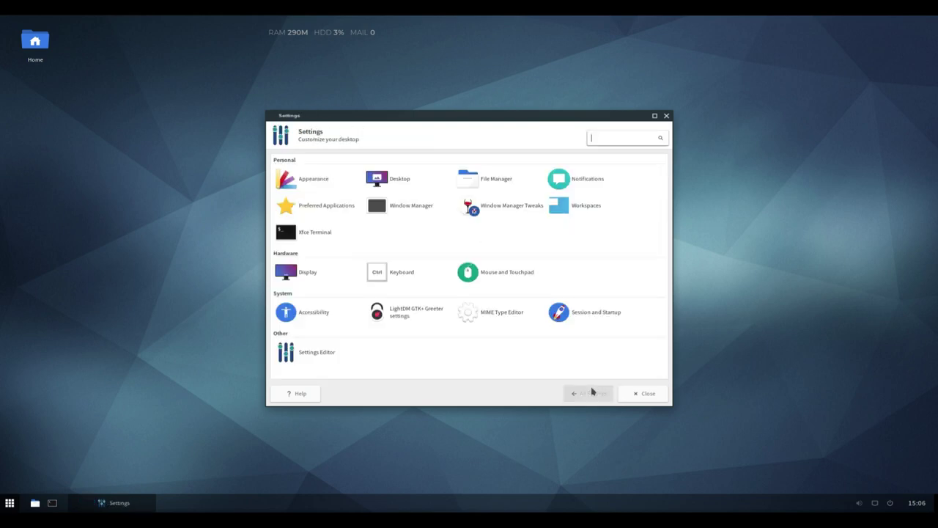
- Look through the Keyboard's behavior, application shortcuts and layout options and the Accessibility settings, and return to the settings overview
{"action": "left_click", "coordinate": [415, 272]}
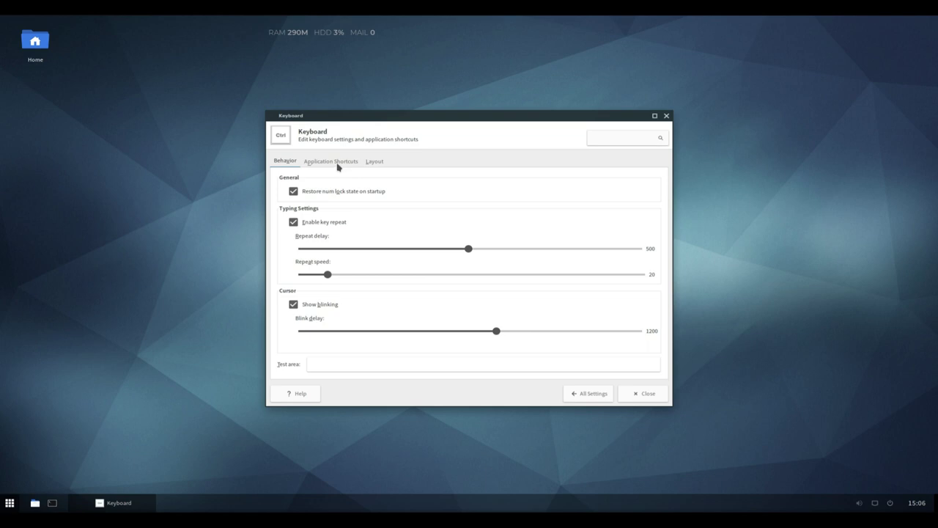
{"action": "left_click", "coordinate": [339, 165]}
{"action": "left_click", "coordinate": [372, 162]}
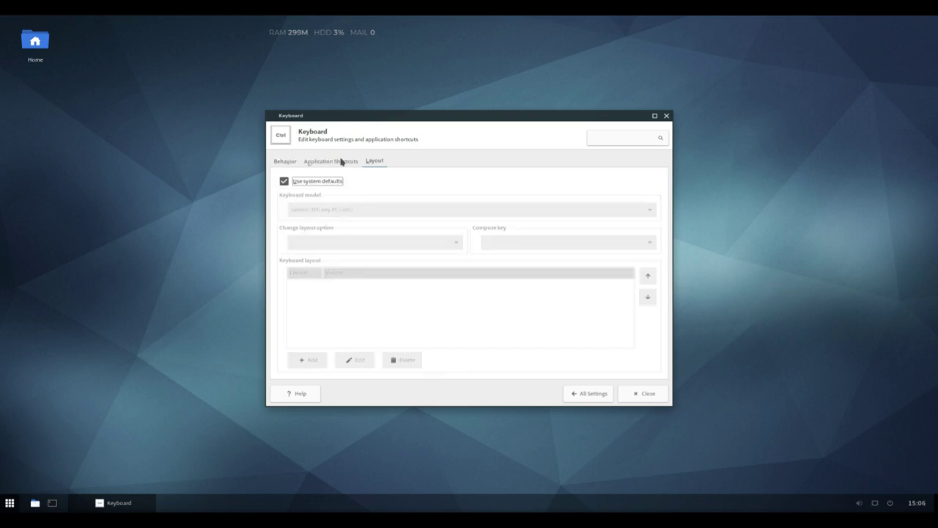
{"action": "left_click", "coordinate": [341, 162]}
{"action": "left_click", "coordinate": [583, 394]}
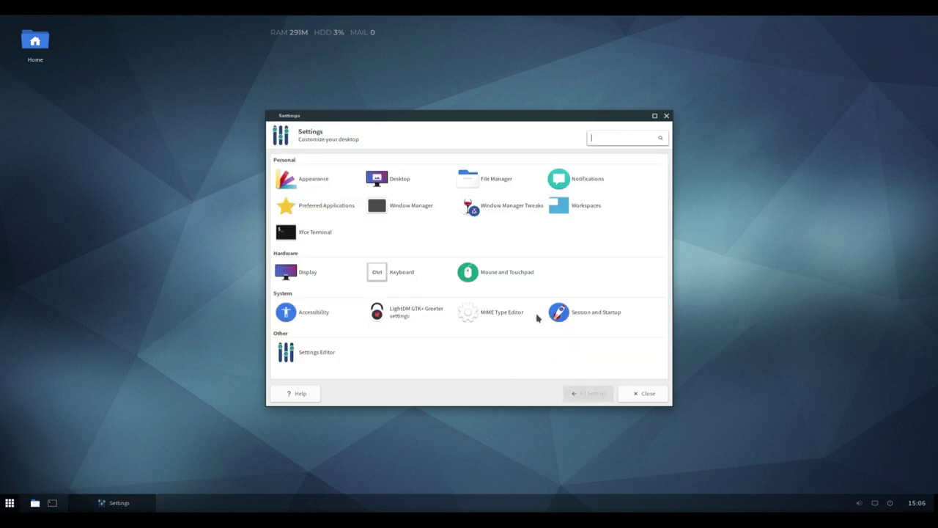
{"action": "left_click", "coordinate": [337, 315]}
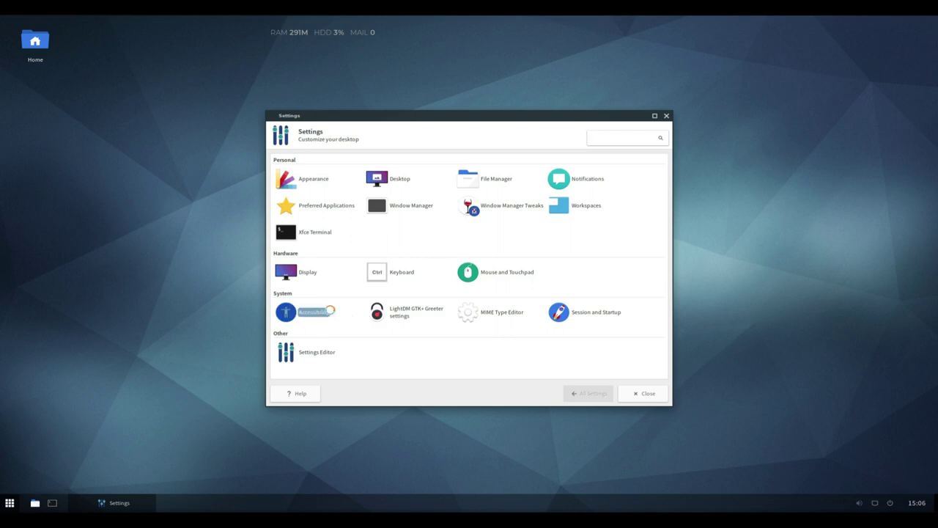
{"action": "left_click", "coordinate": [590, 395]}
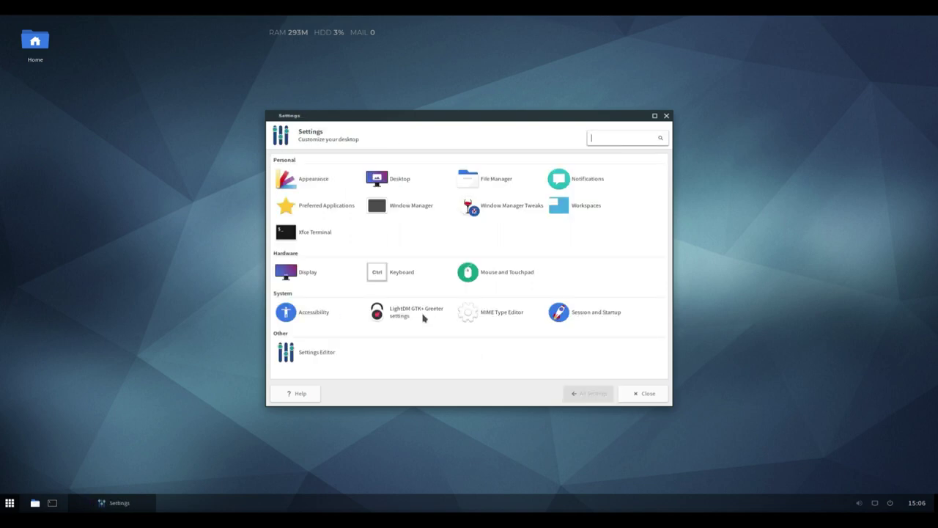
- Examine the LightDM GTK+ Greeter's appearance, panel, window position and miscellaneous settings, and return to the settings overview
{"action": "left_click", "coordinate": [425, 316]}
{"action": "left_click", "coordinate": [508, 315]}
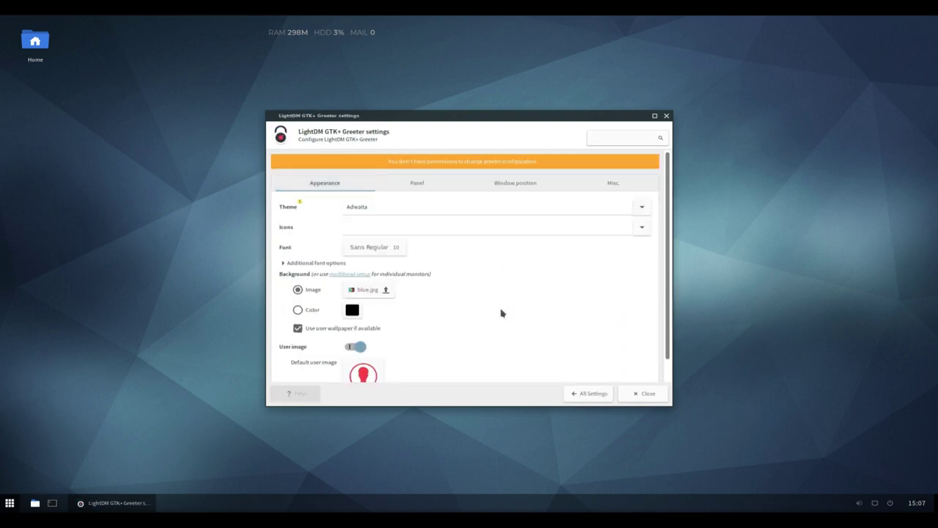
{"action": "left_click", "coordinate": [416, 188]}
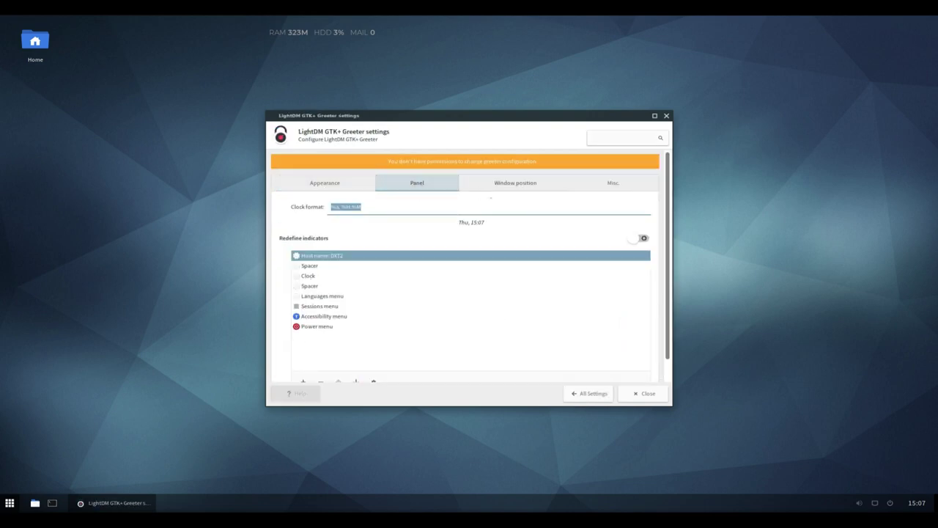
{"action": "left_click", "coordinate": [506, 189]}
{"action": "left_click", "coordinate": [604, 186]}
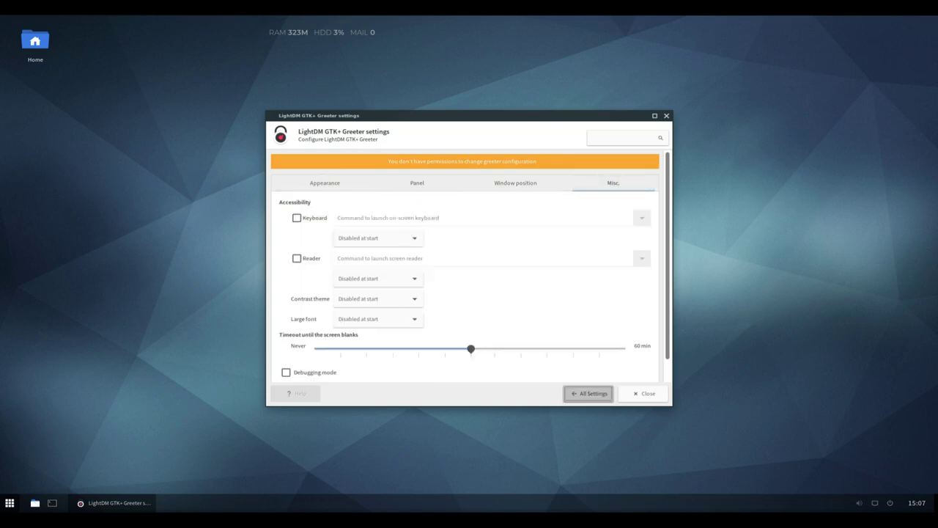
{"action": "left_click", "coordinate": [591, 393]}
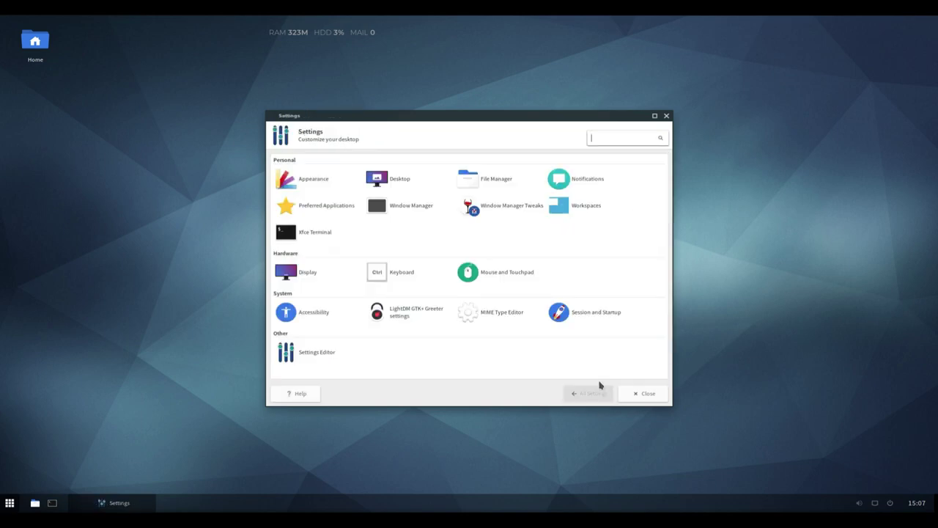
- Review Session and Startup's general, splash, application autostart, session and advanced options, and close the settings window
{"action": "left_click", "coordinate": [586, 311]}
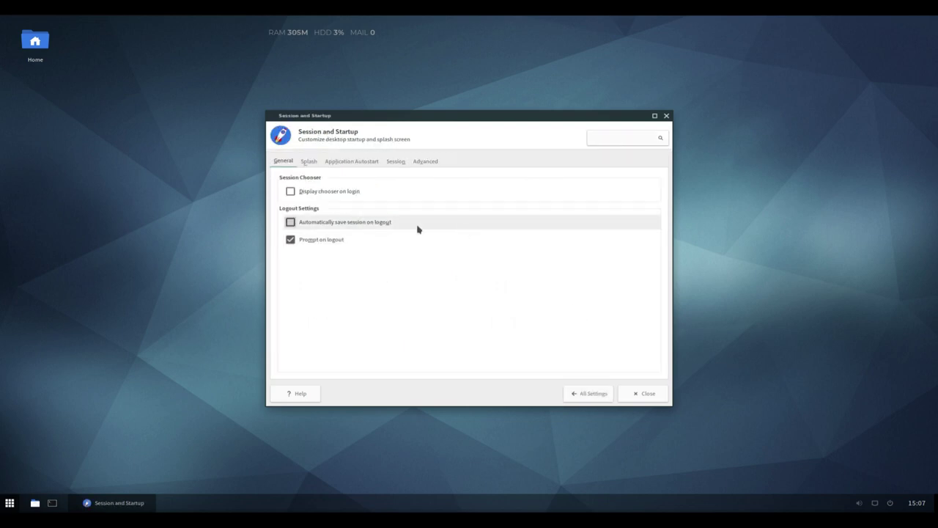
{"action": "left_click", "coordinate": [309, 161]}
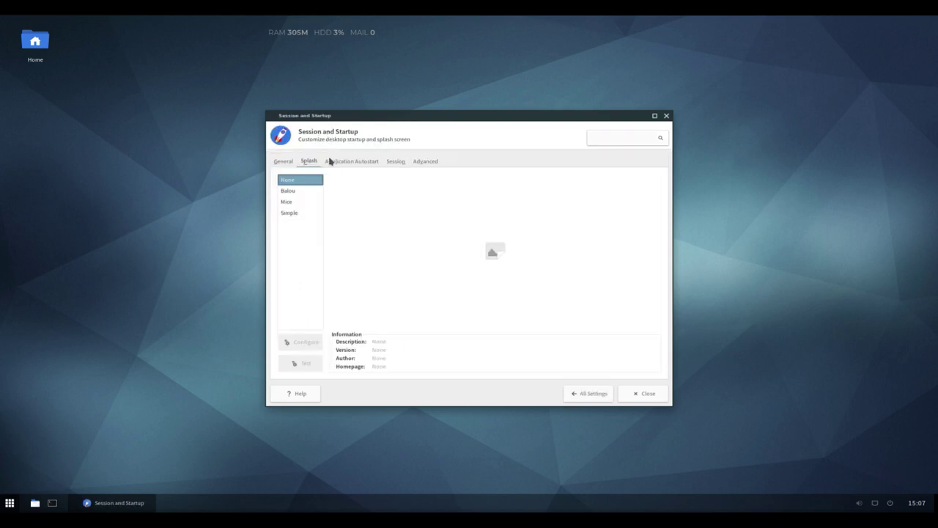
{"action": "left_click", "coordinate": [339, 162]}
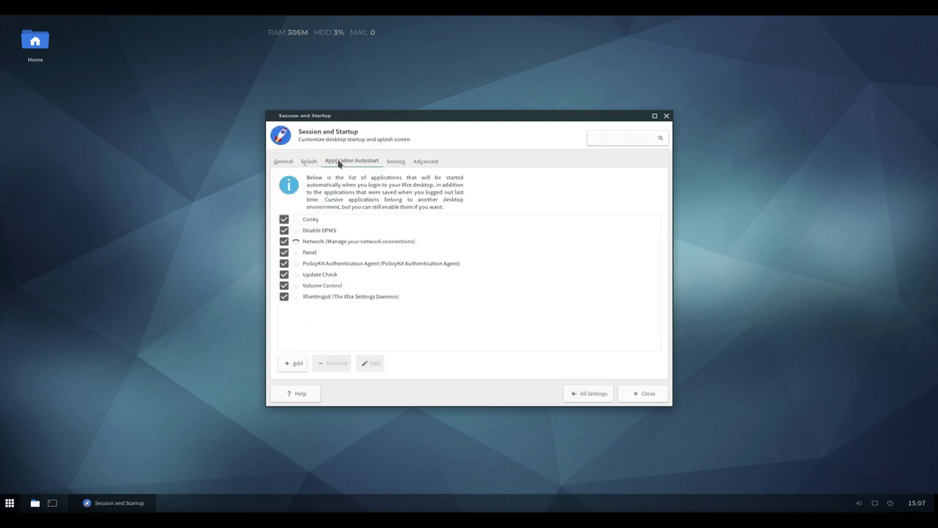
{"action": "left_click", "coordinate": [399, 162]}
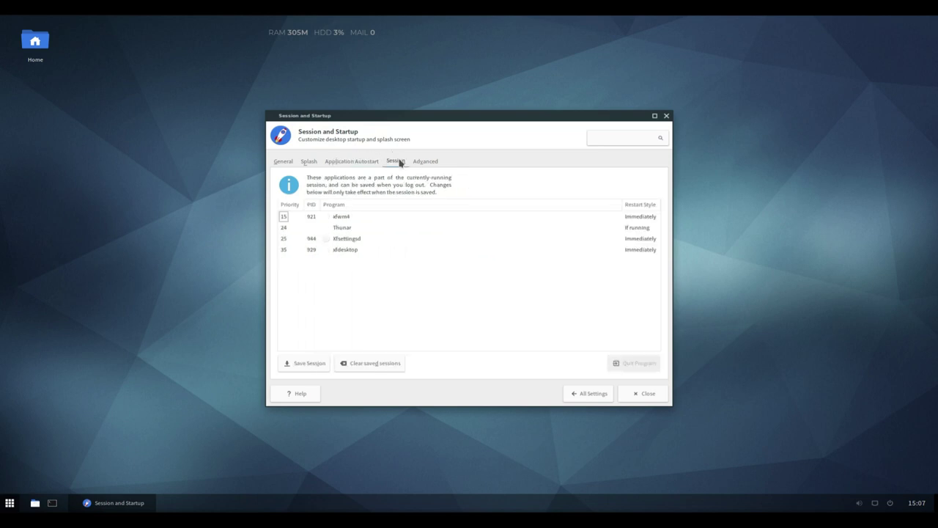
{"action": "left_click", "coordinate": [424, 162]}
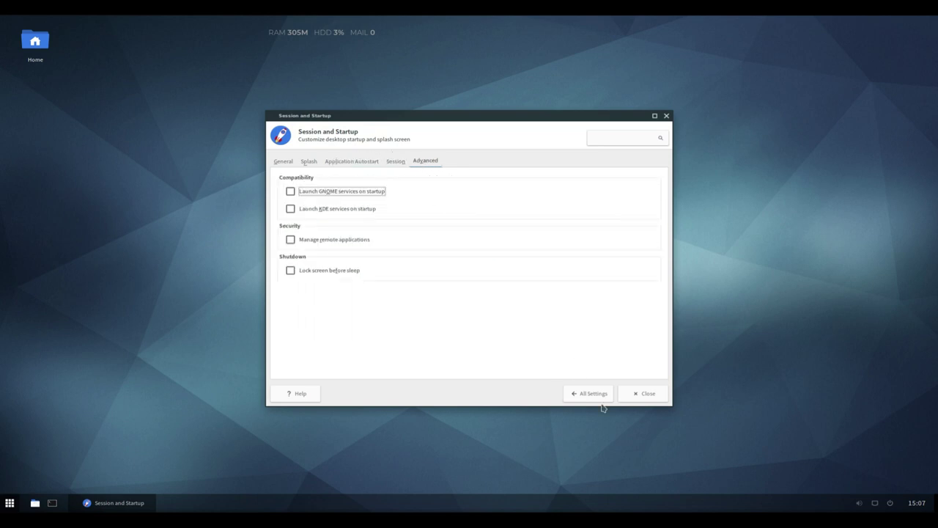
{"action": "left_click", "coordinate": [631, 394]}
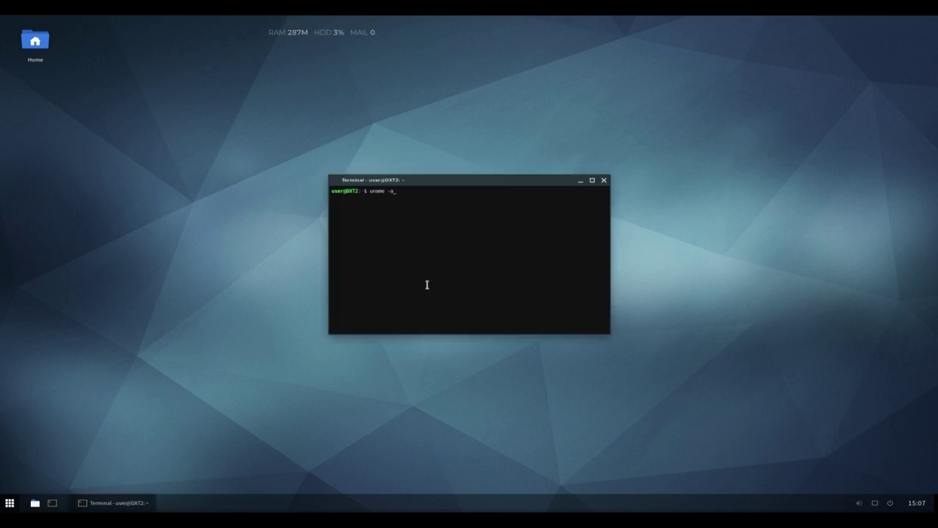
- Run uname -a and uname -r in a terminal, highlight the kernel details in both outputs, and close the terminal
{"action": "key", "text": "Return"}
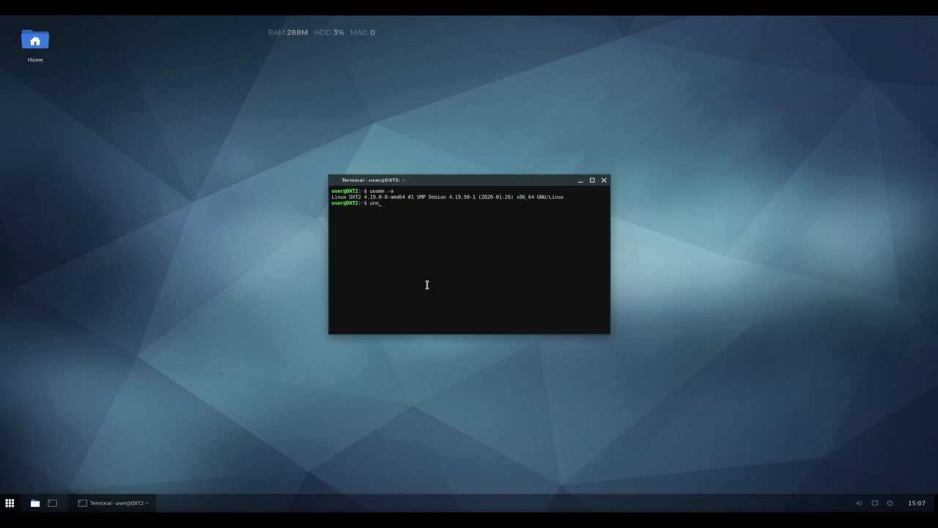
{"action": "type", "text": "uname -r"}
{"action": "key", "text": "Return"}
{"action": "left_click_drag", "start_coordinate": [377, 208], "coordinate": [331, 210]}
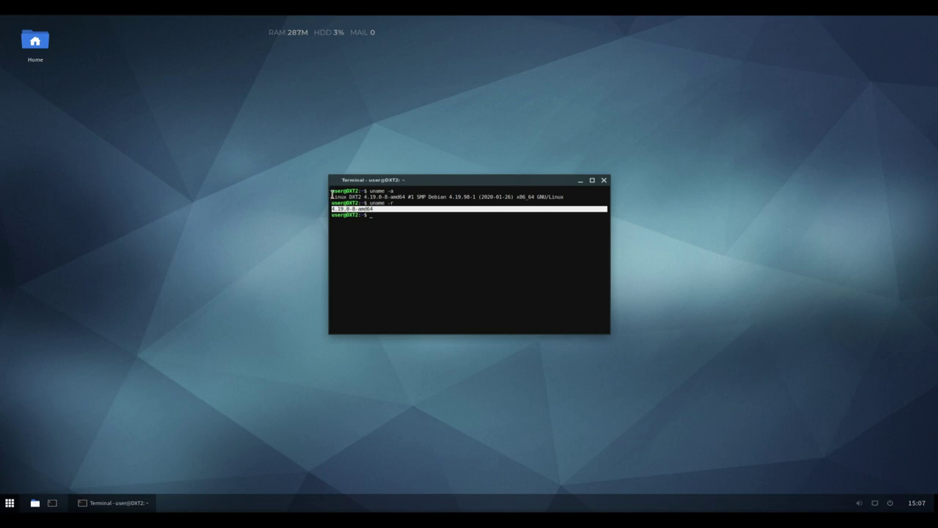
{"action": "left_click_drag", "start_coordinate": [332, 195], "coordinate": [566, 196]}
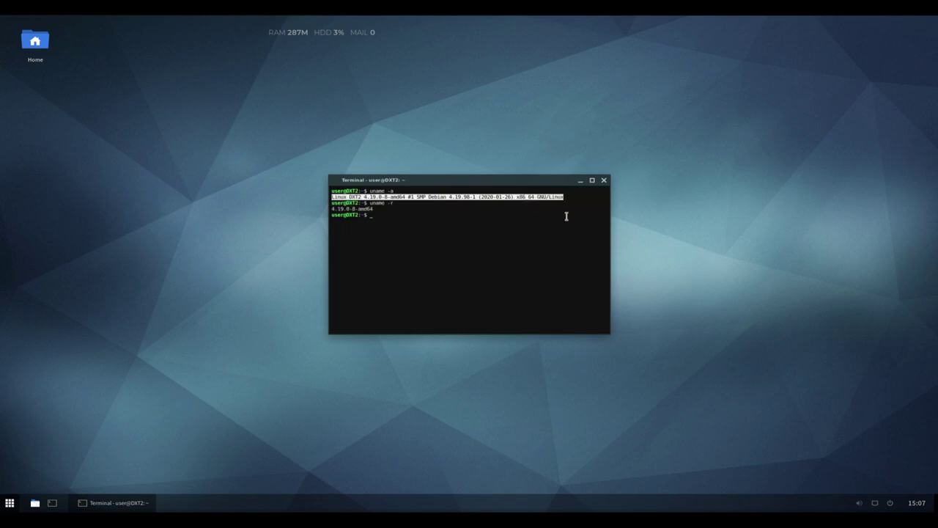
{"action": "left_click", "coordinate": [602, 186]}
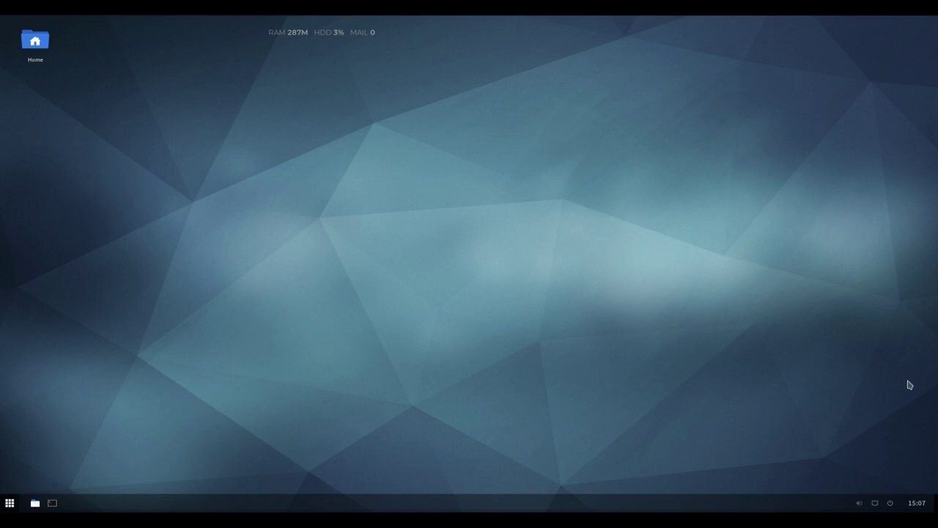
- Check the desktop's clock, log-out options and system tray indicators, dismissing the log-out dialog without ending the session
{"action": "left_click", "coordinate": [917, 503]}
{"action": "left_click", "coordinate": [892, 503]}
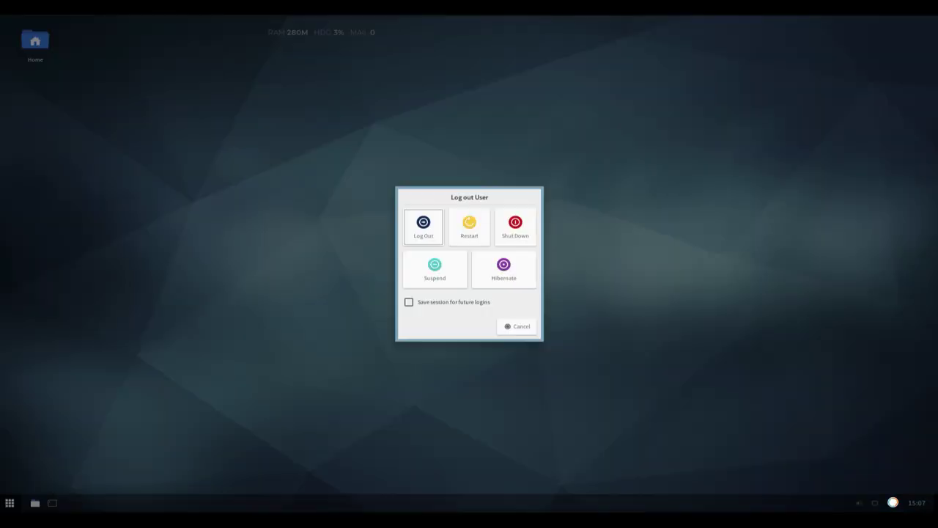
{"action": "left_click", "coordinate": [522, 326]}
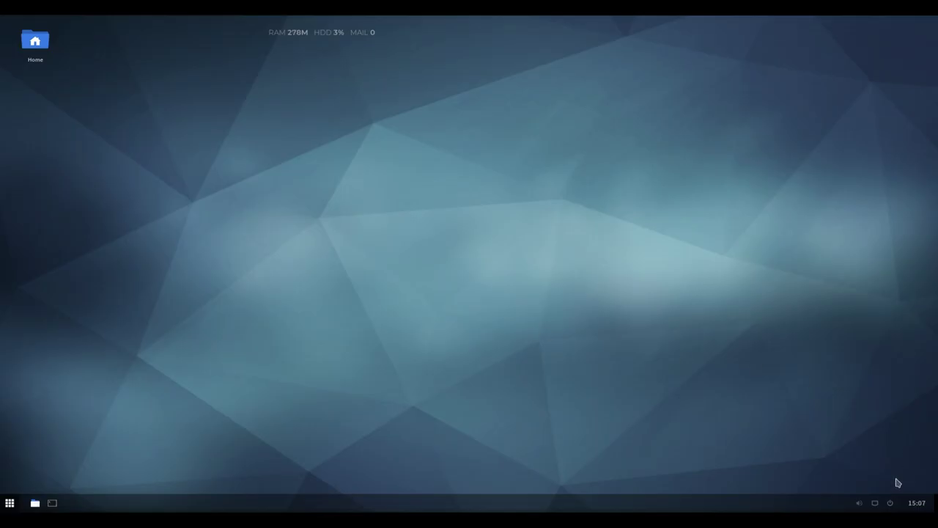
{"action": "left_click", "coordinate": [879, 504]}
{"action": "left_click", "coordinate": [868, 505]}
{"action": "left_click", "coordinate": [859, 504]}
{"action": "left_click", "coordinate": [859, 504]}
- Open a terminal and the file manager, and arrange the two windows side by side with the terminal on the left
{"action": "left_click", "coordinate": [52, 503]}
{"action": "left_click", "coordinate": [35, 503]}
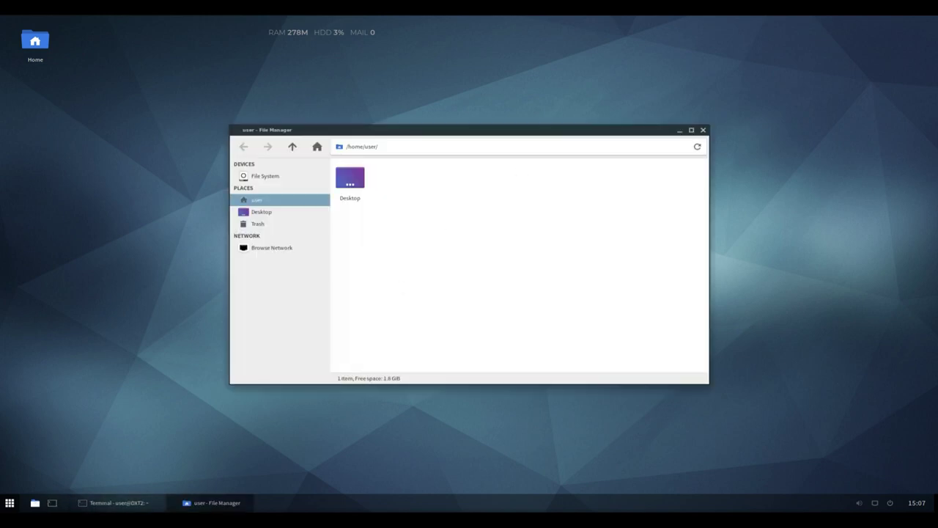
{"action": "left_click_drag", "start_coordinate": [490, 134], "coordinate": [659, 70]}
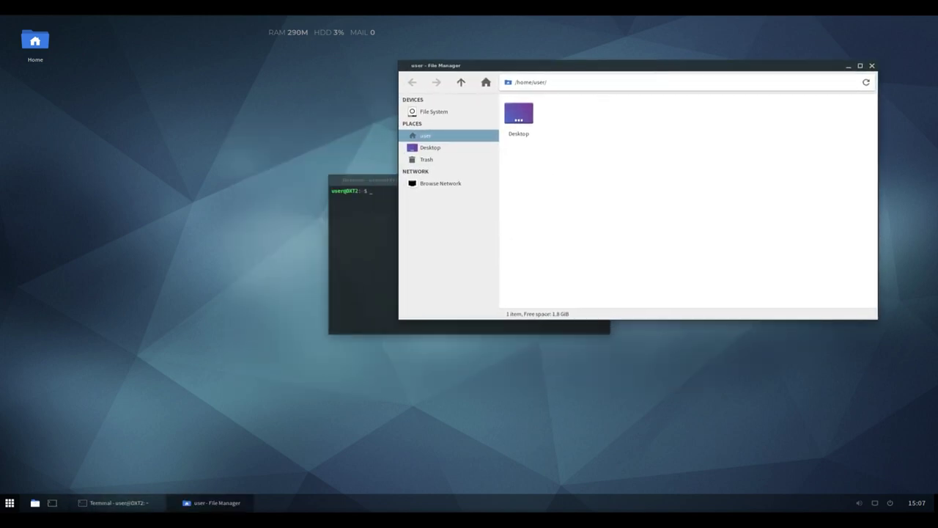
{"action": "left_click_drag", "start_coordinate": [341, 182], "coordinate": [100, 103]}
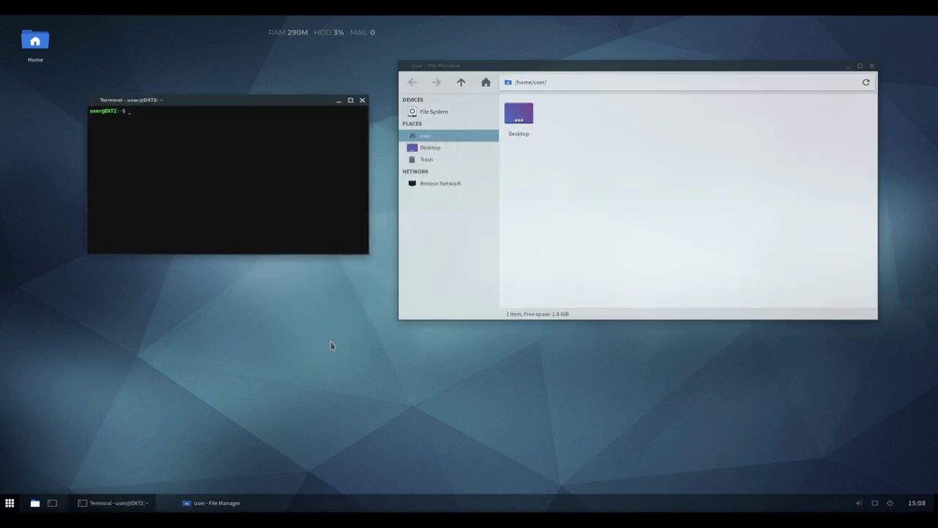